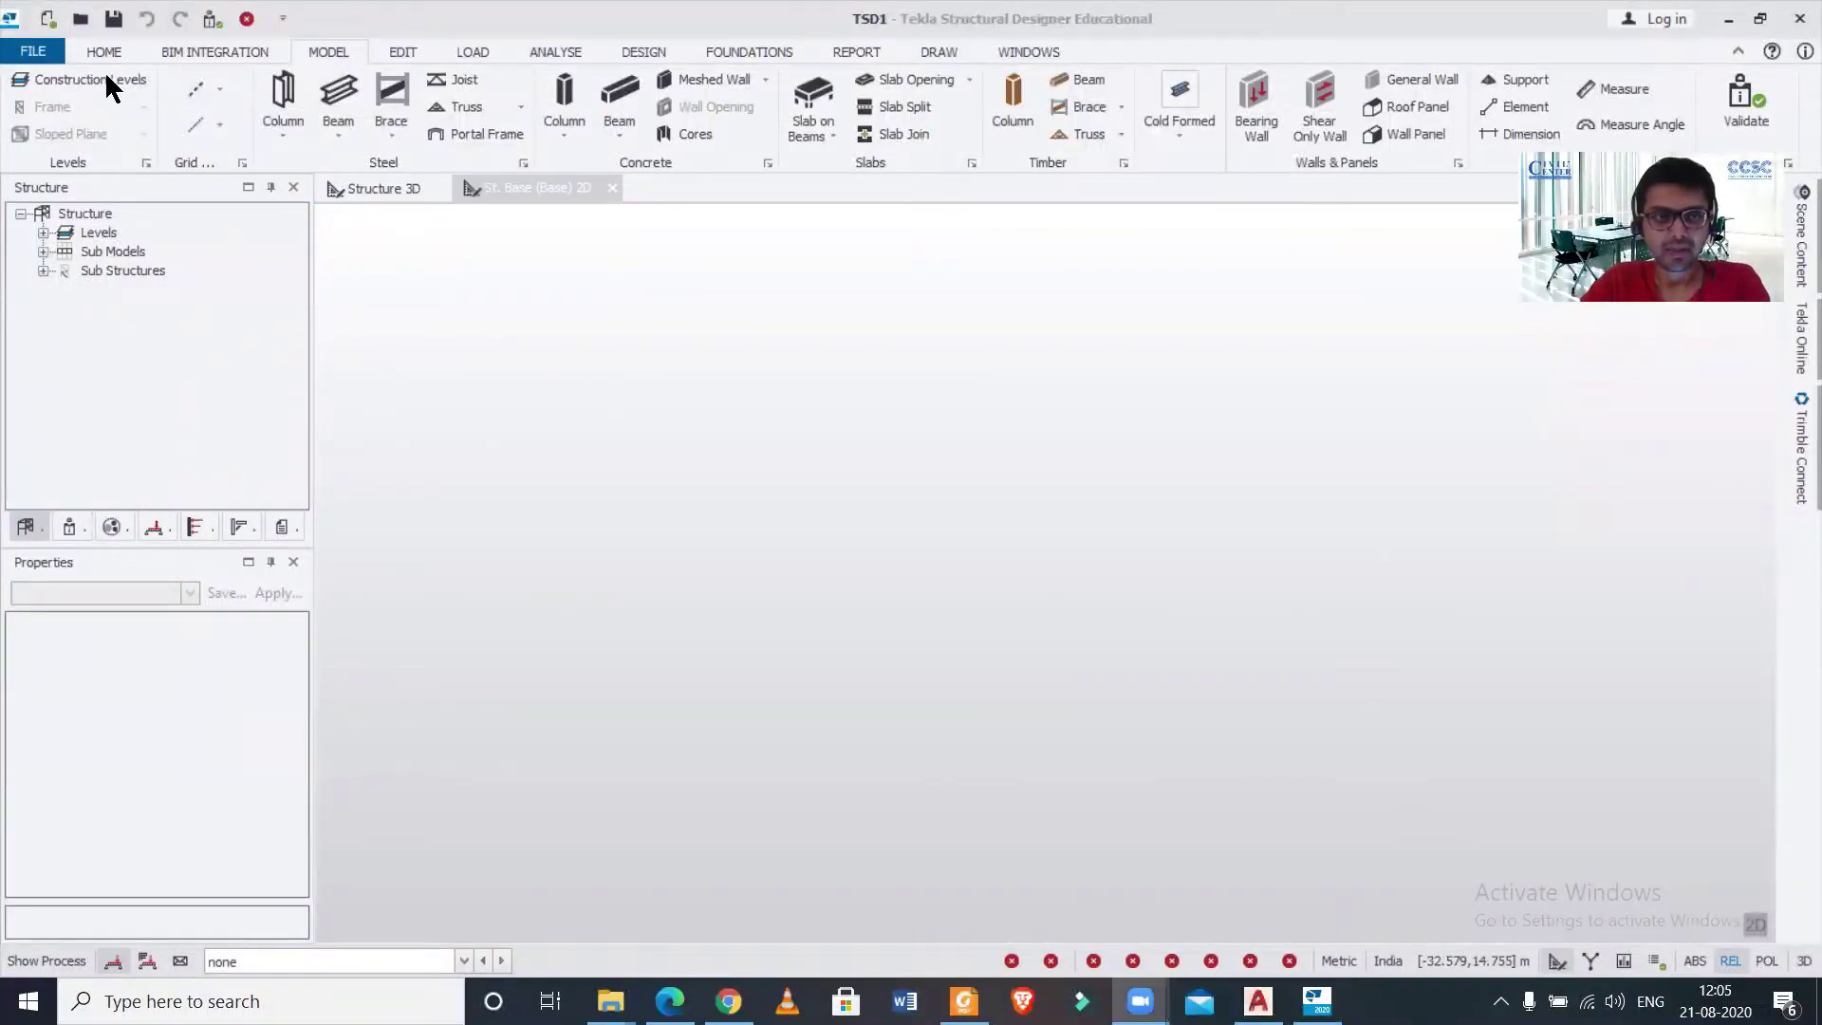
# From the St. Base 2D view, open Construction Levels and keep Base at 0.000 m as T.O.F.
pyautogui.click(1110, 17)
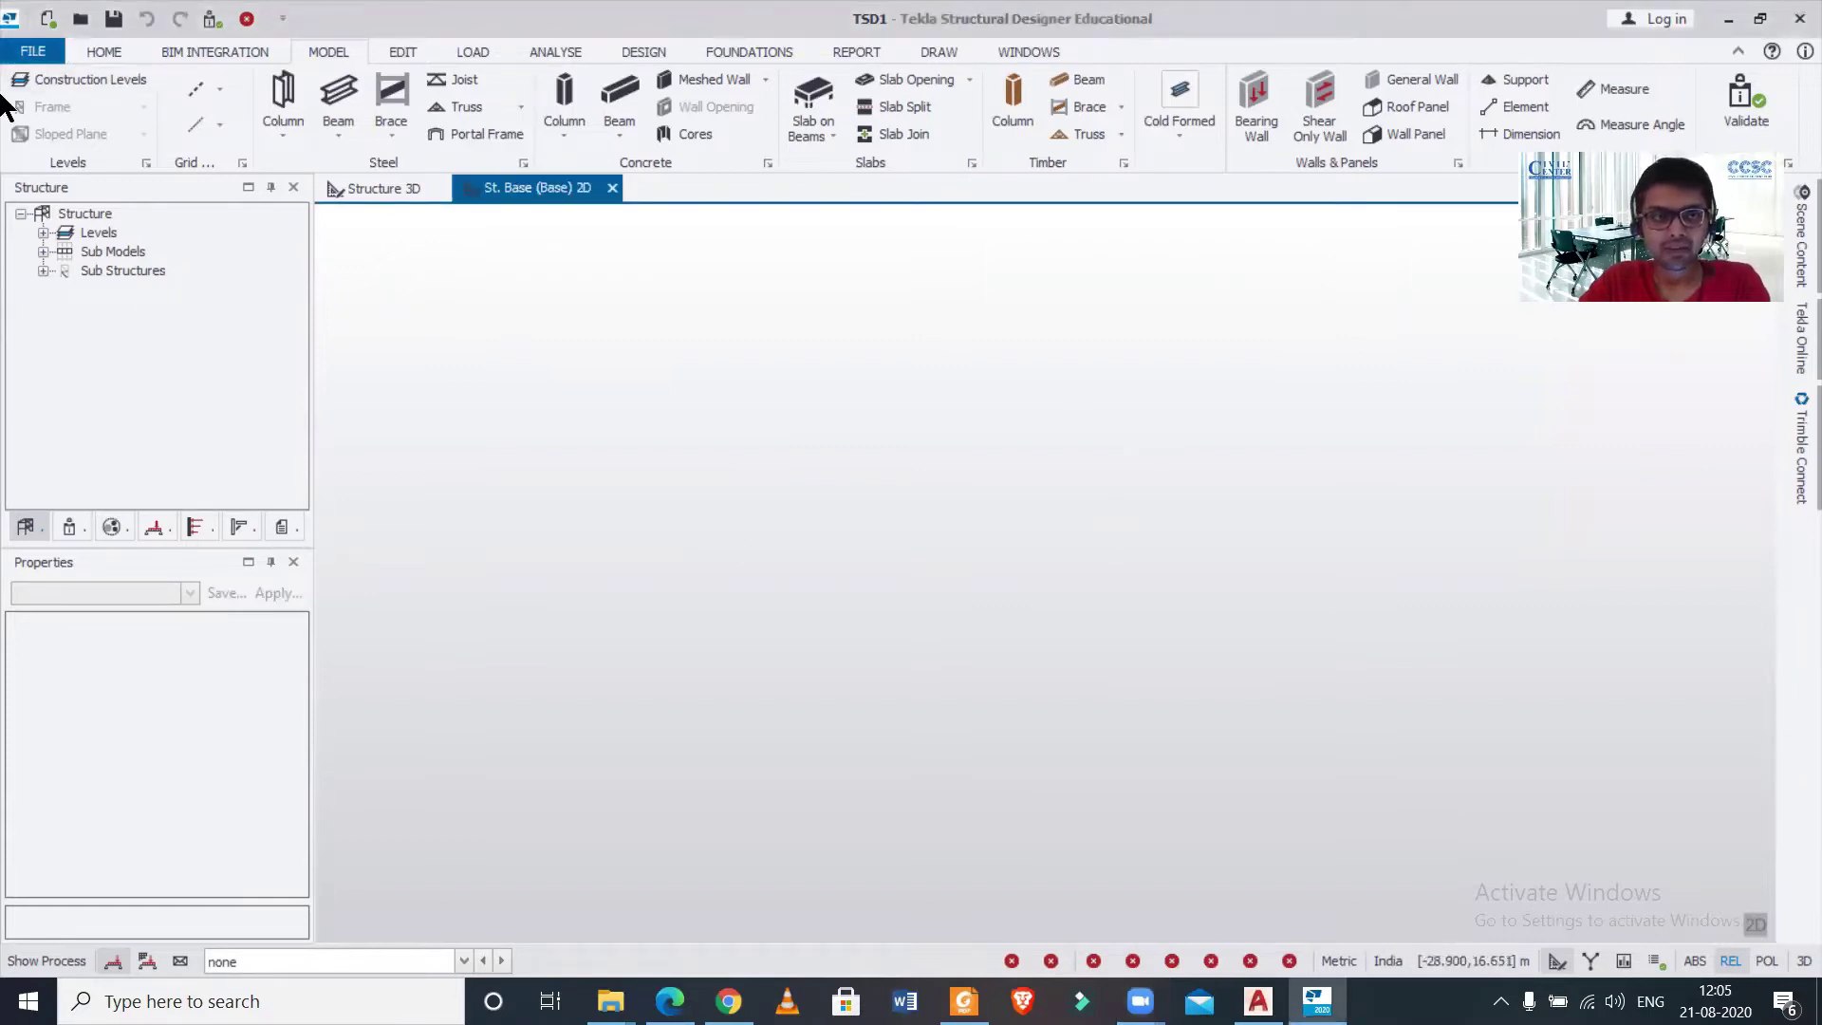
pyautogui.click(127, 82)
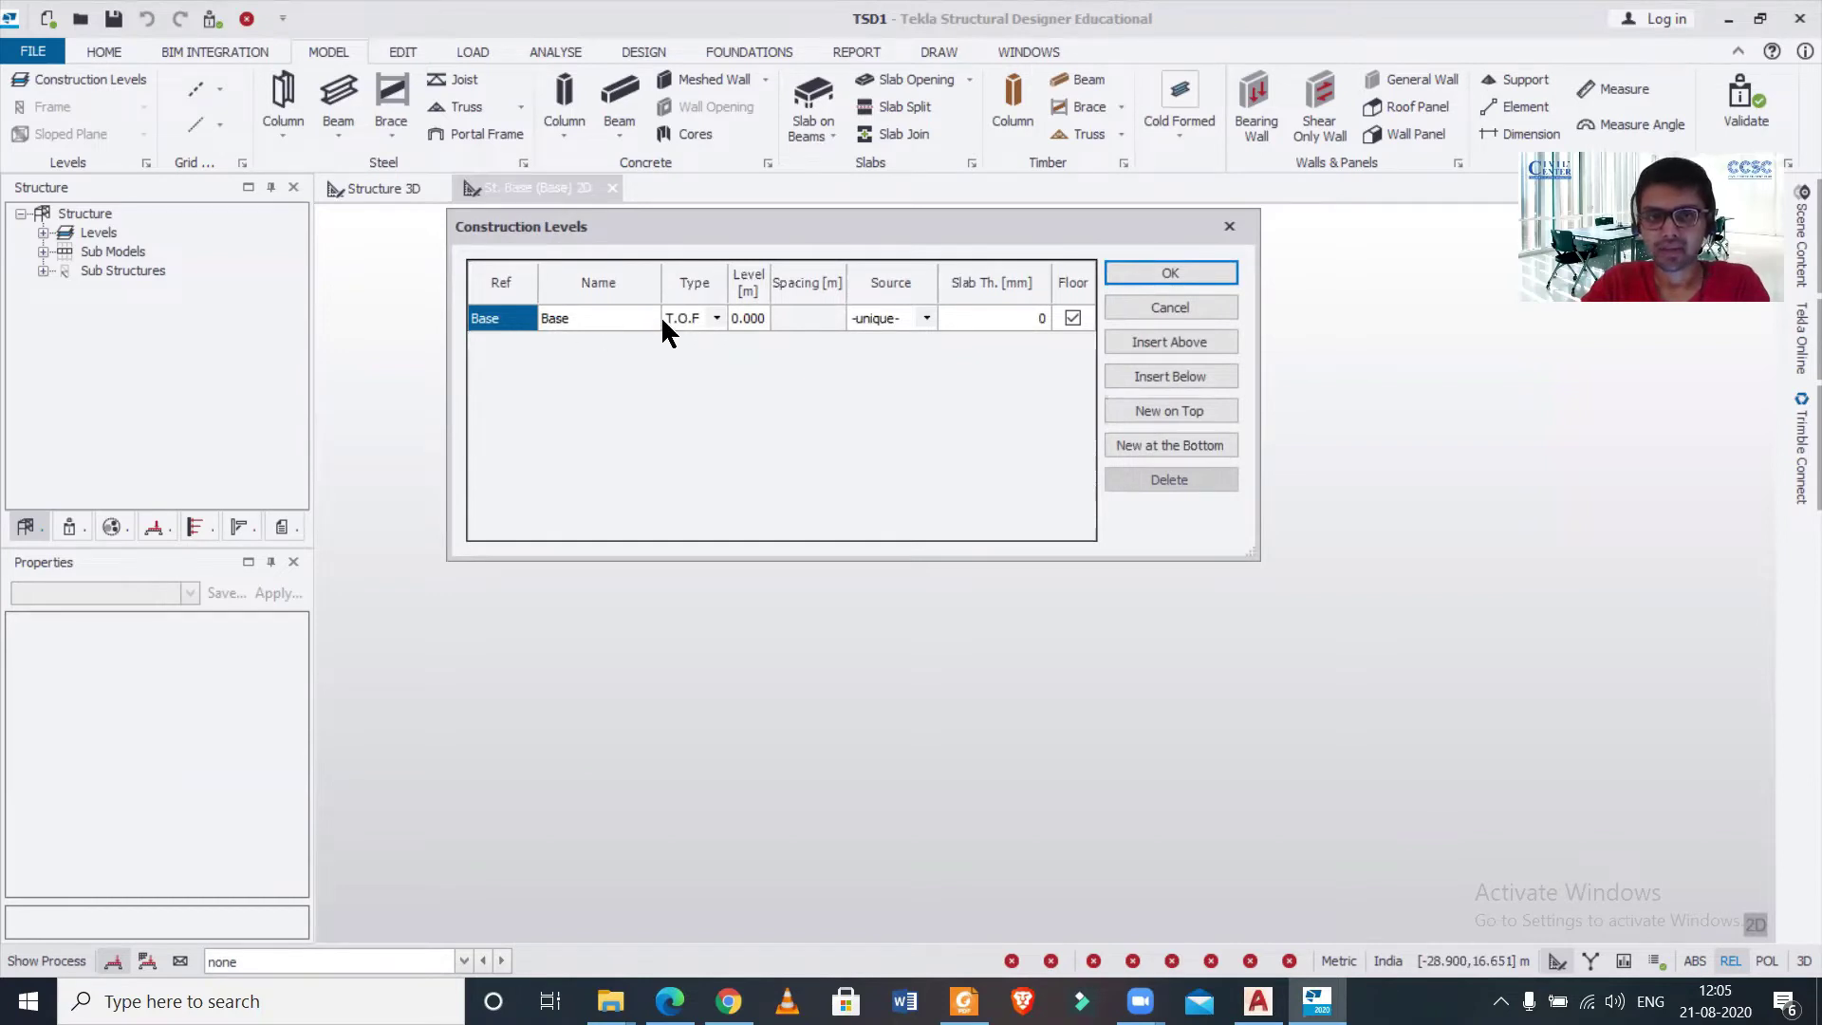
pyautogui.click(711, 322)
pyautogui.click(716, 318)
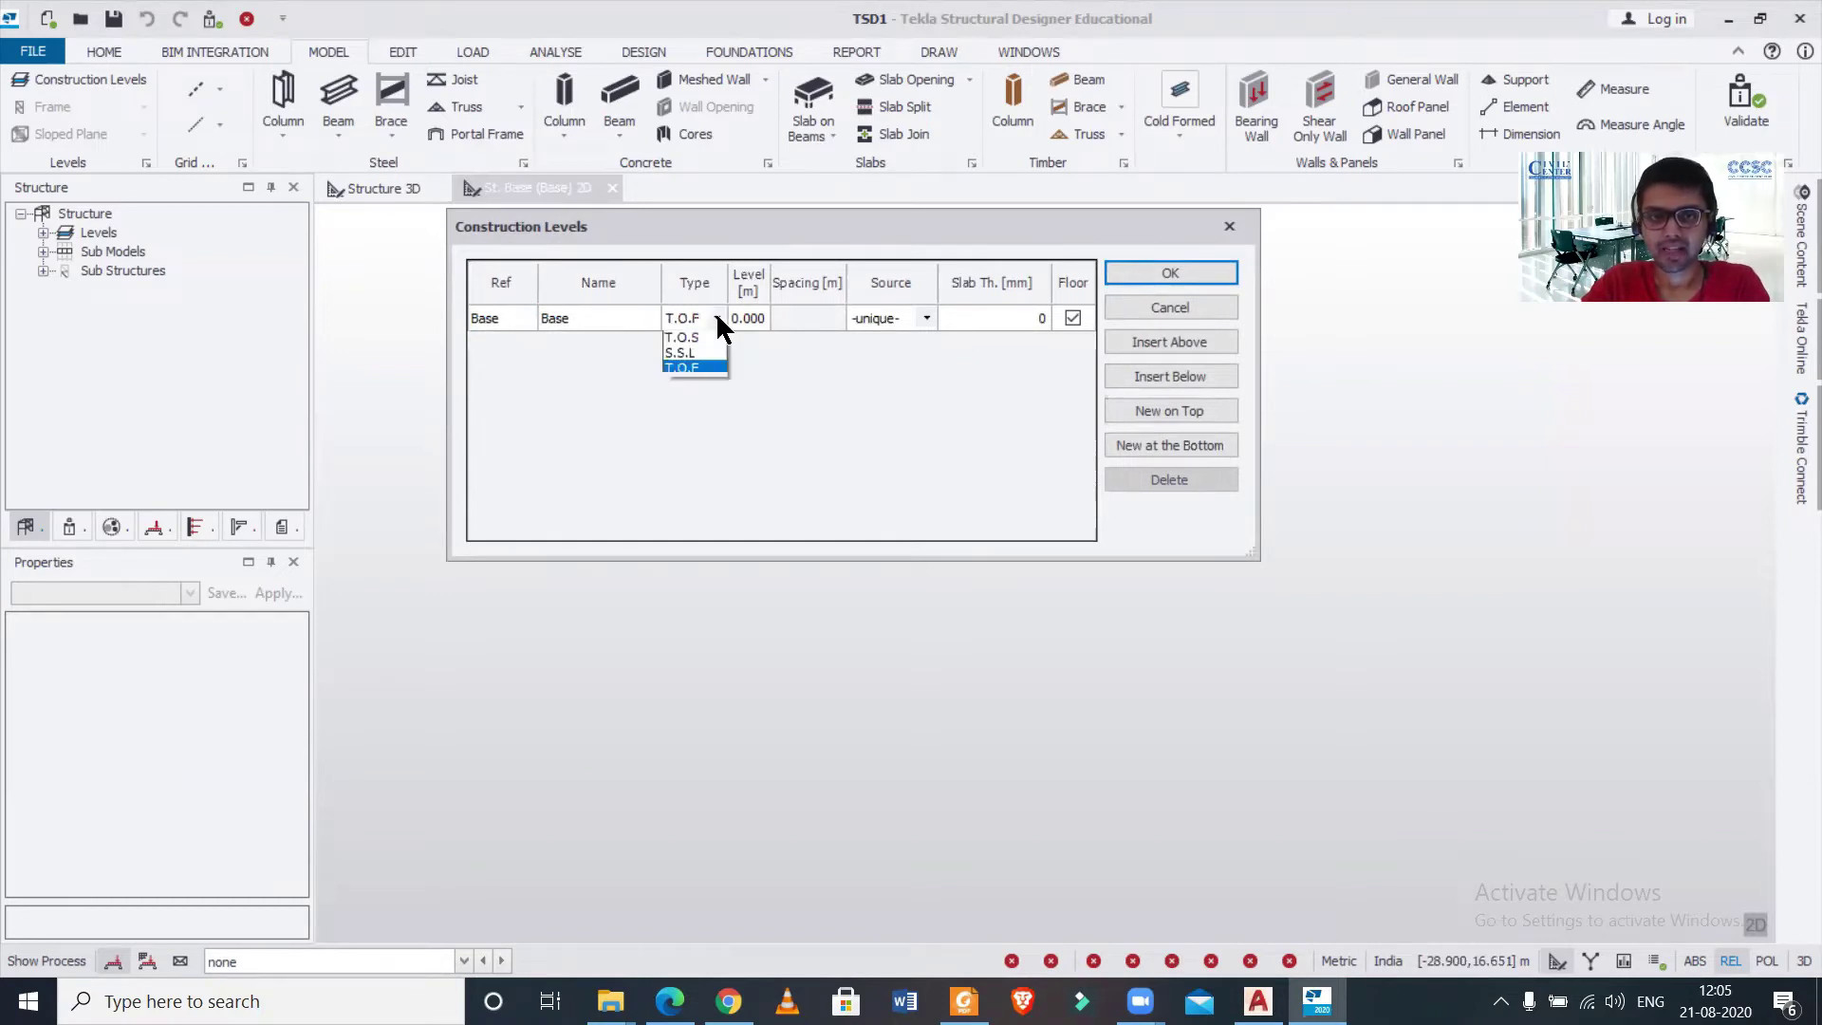
pyautogui.click(716, 318)
pyautogui.click(715, 318)
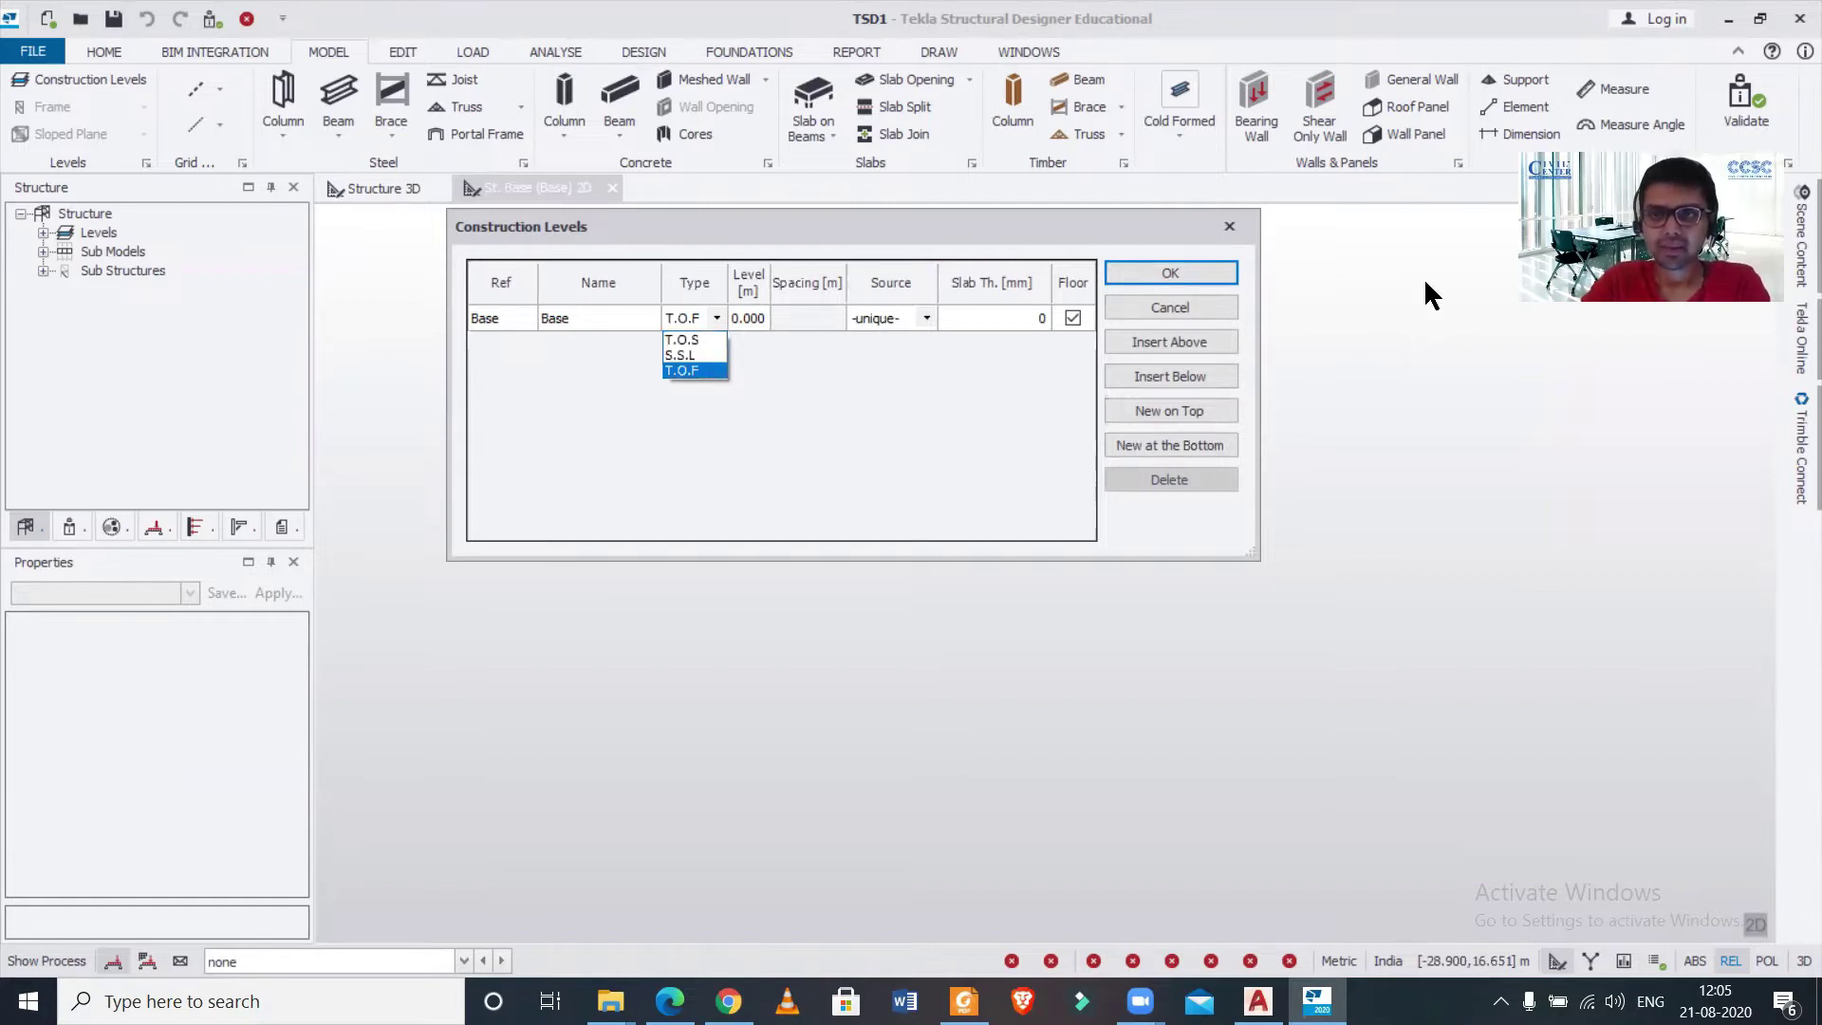
pyautogui.press('Return')
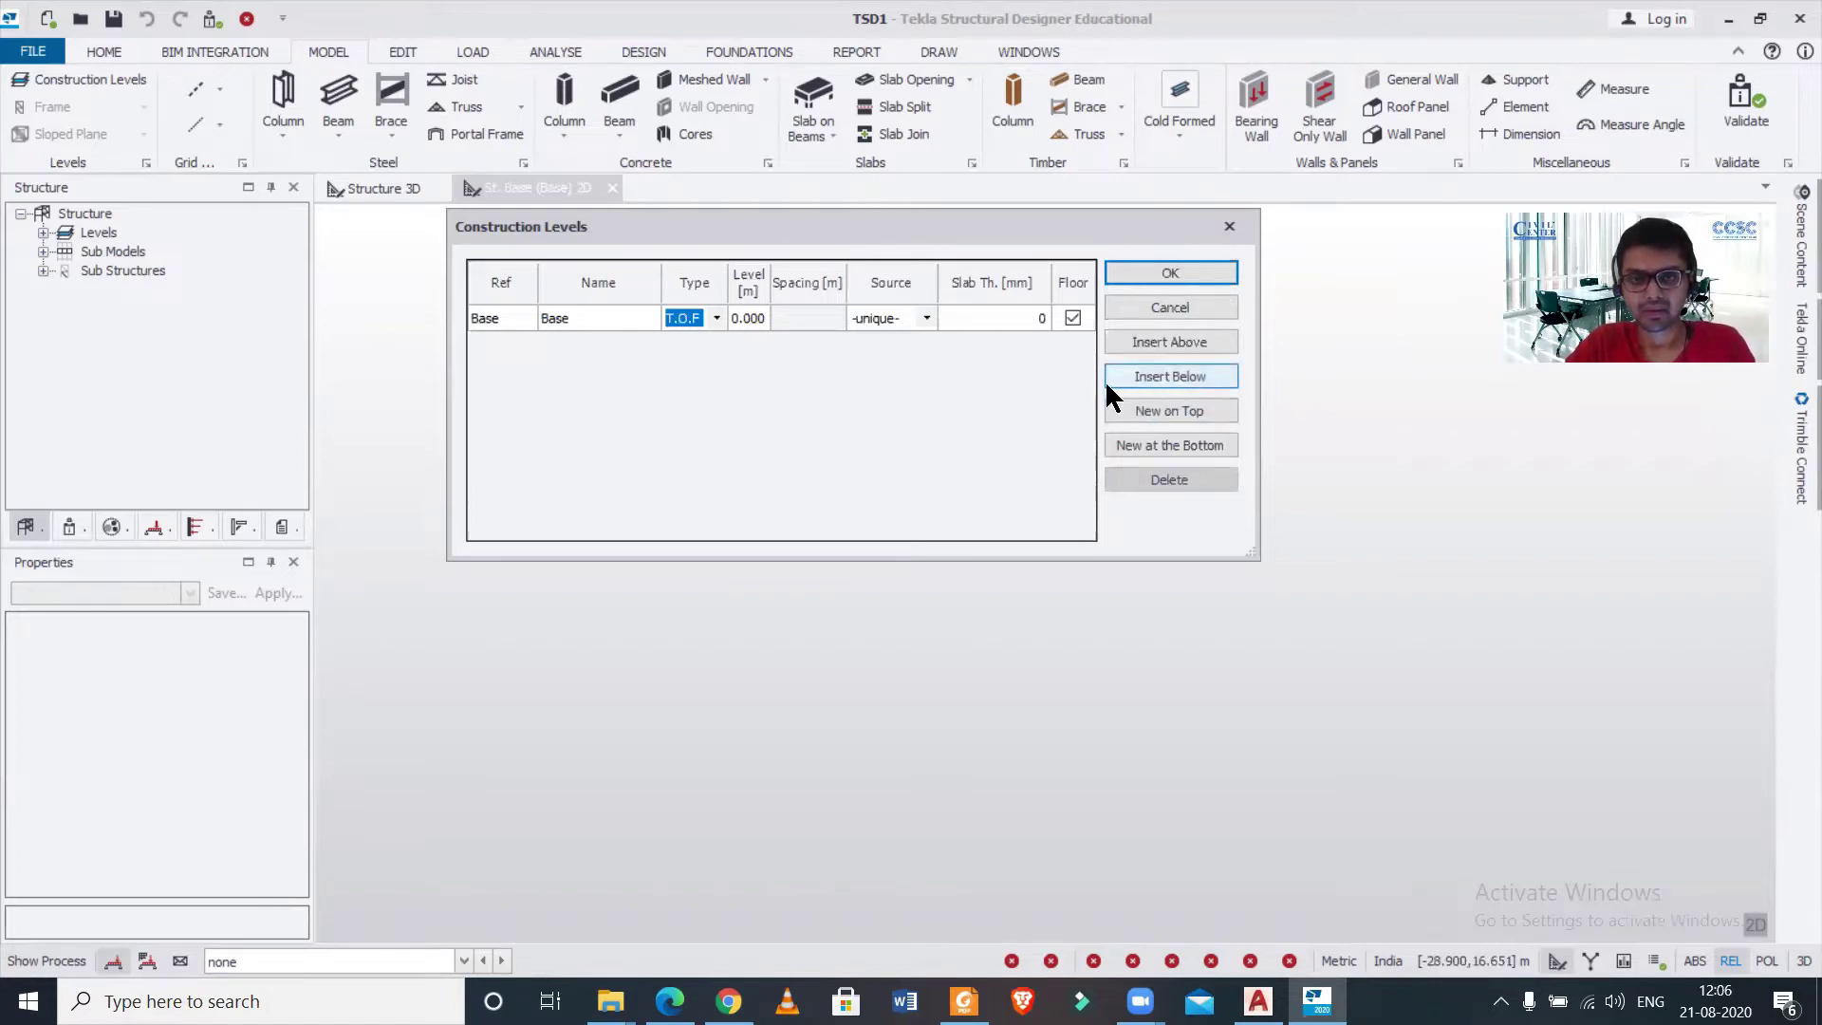
# Insert a level below Base named 'Foundation Level' at -1.3 m.
pyautogui.click(1194, 377)
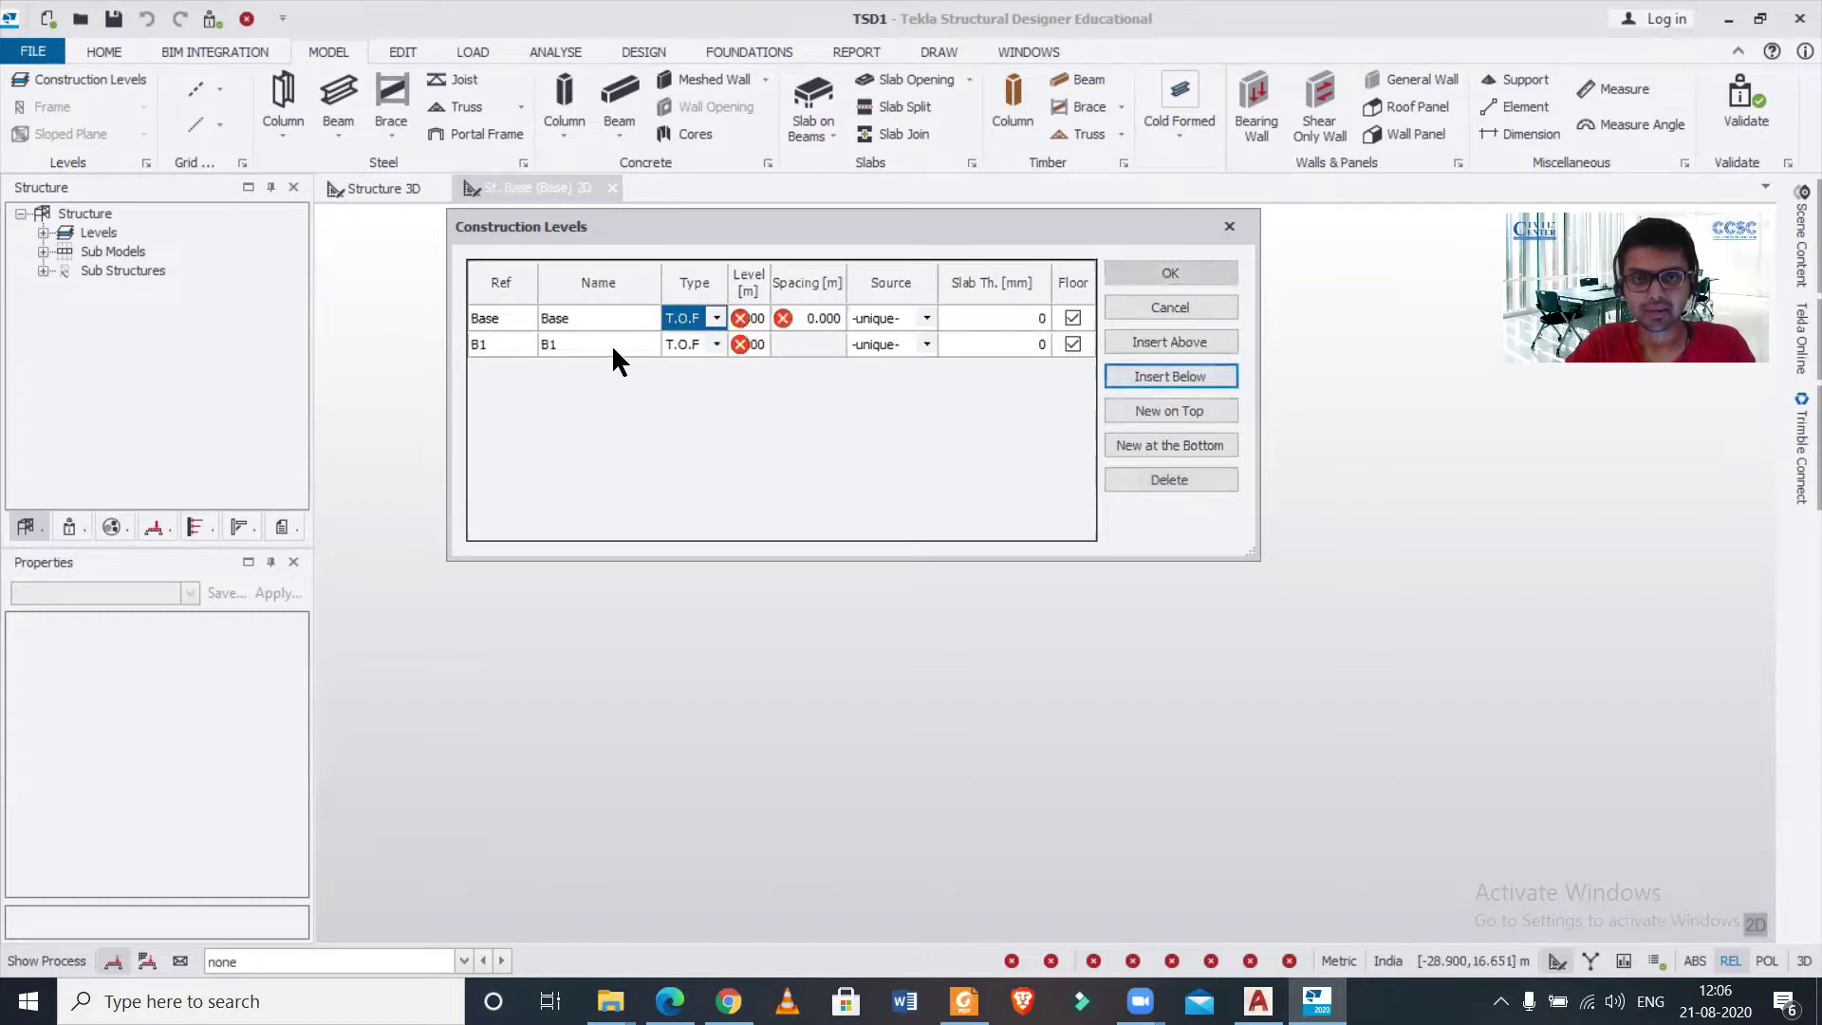
pyautogui.click(594, 342)
pyautogui.click(594, 343)
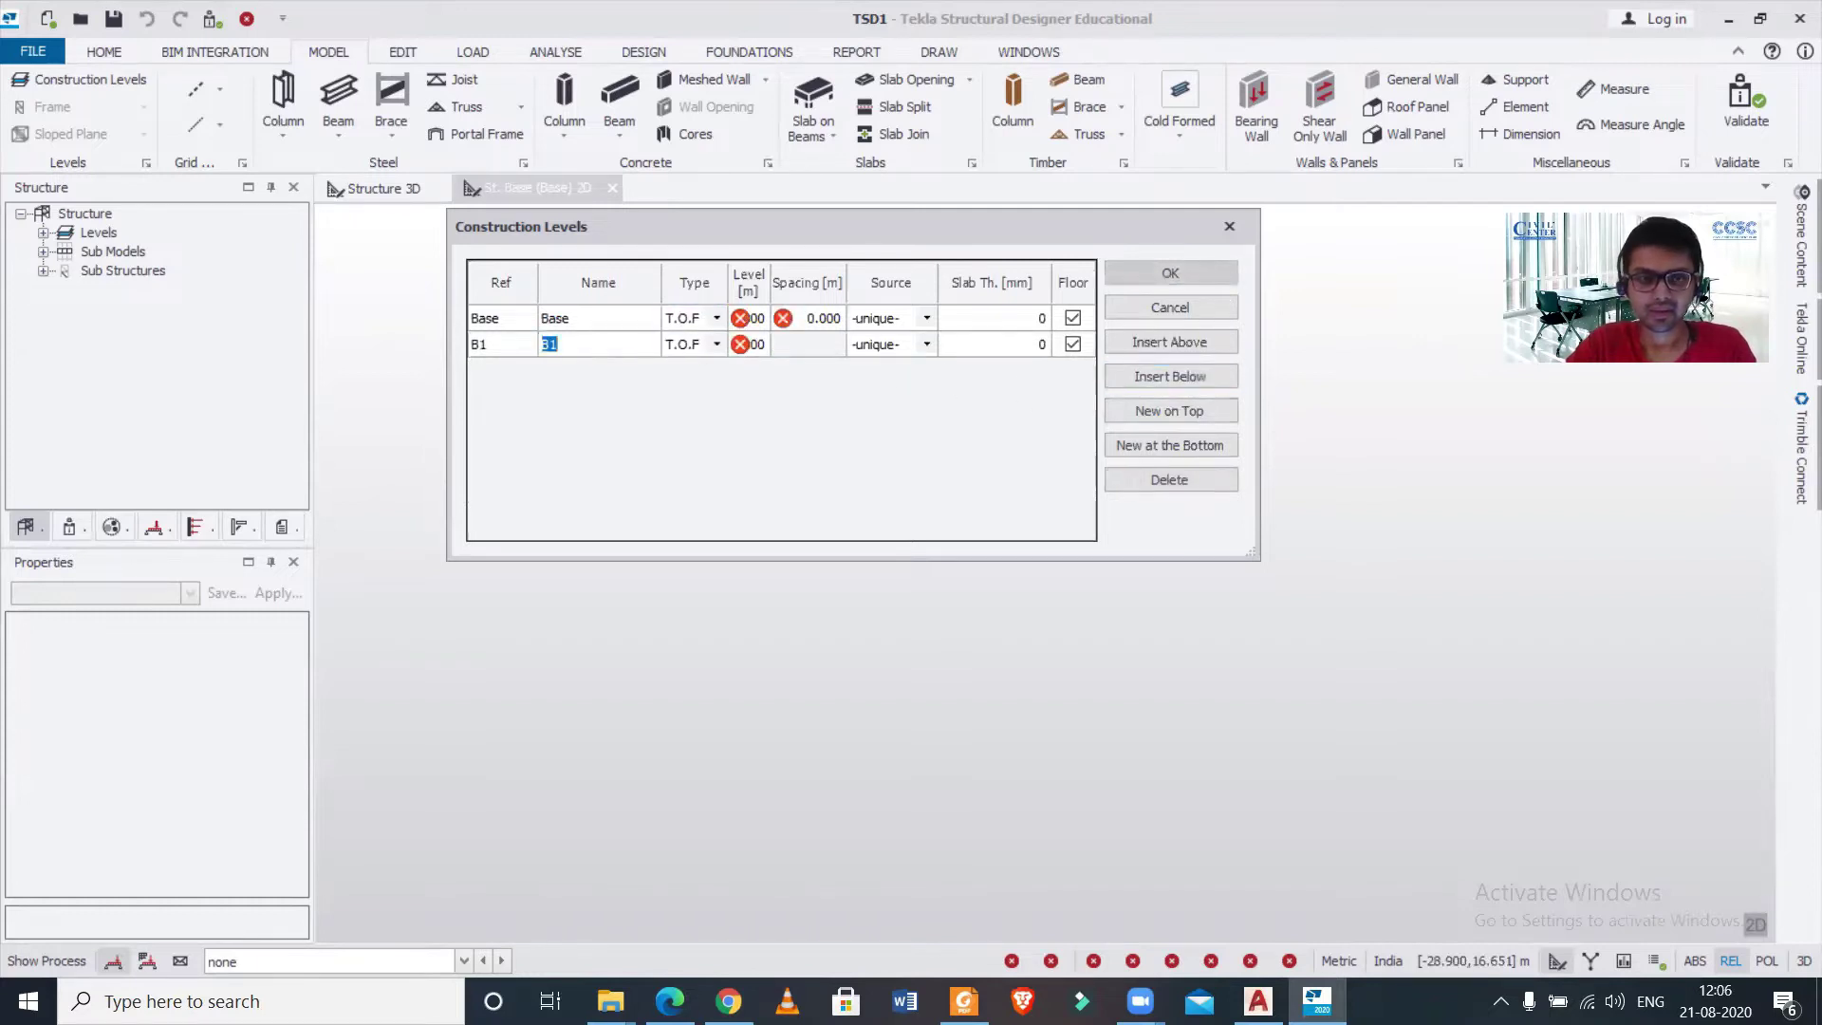
pyautogui.write('Found')
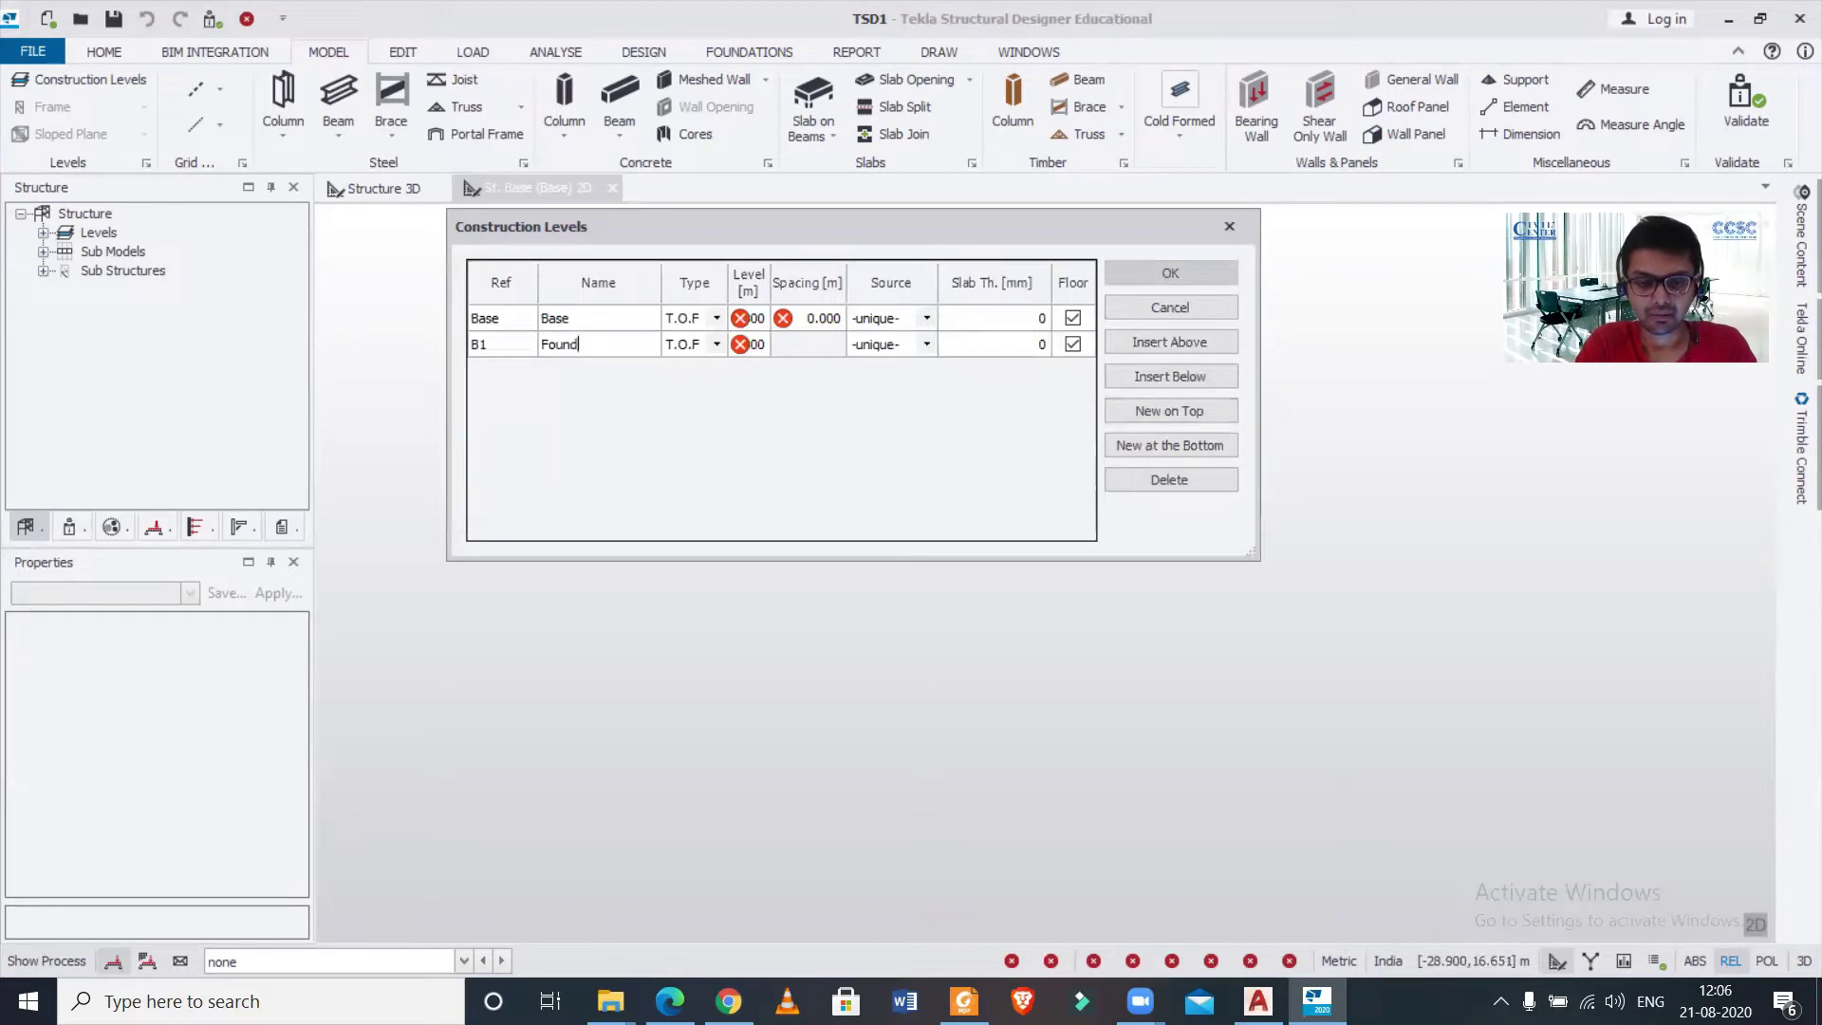
pyautogui.write('ation ')
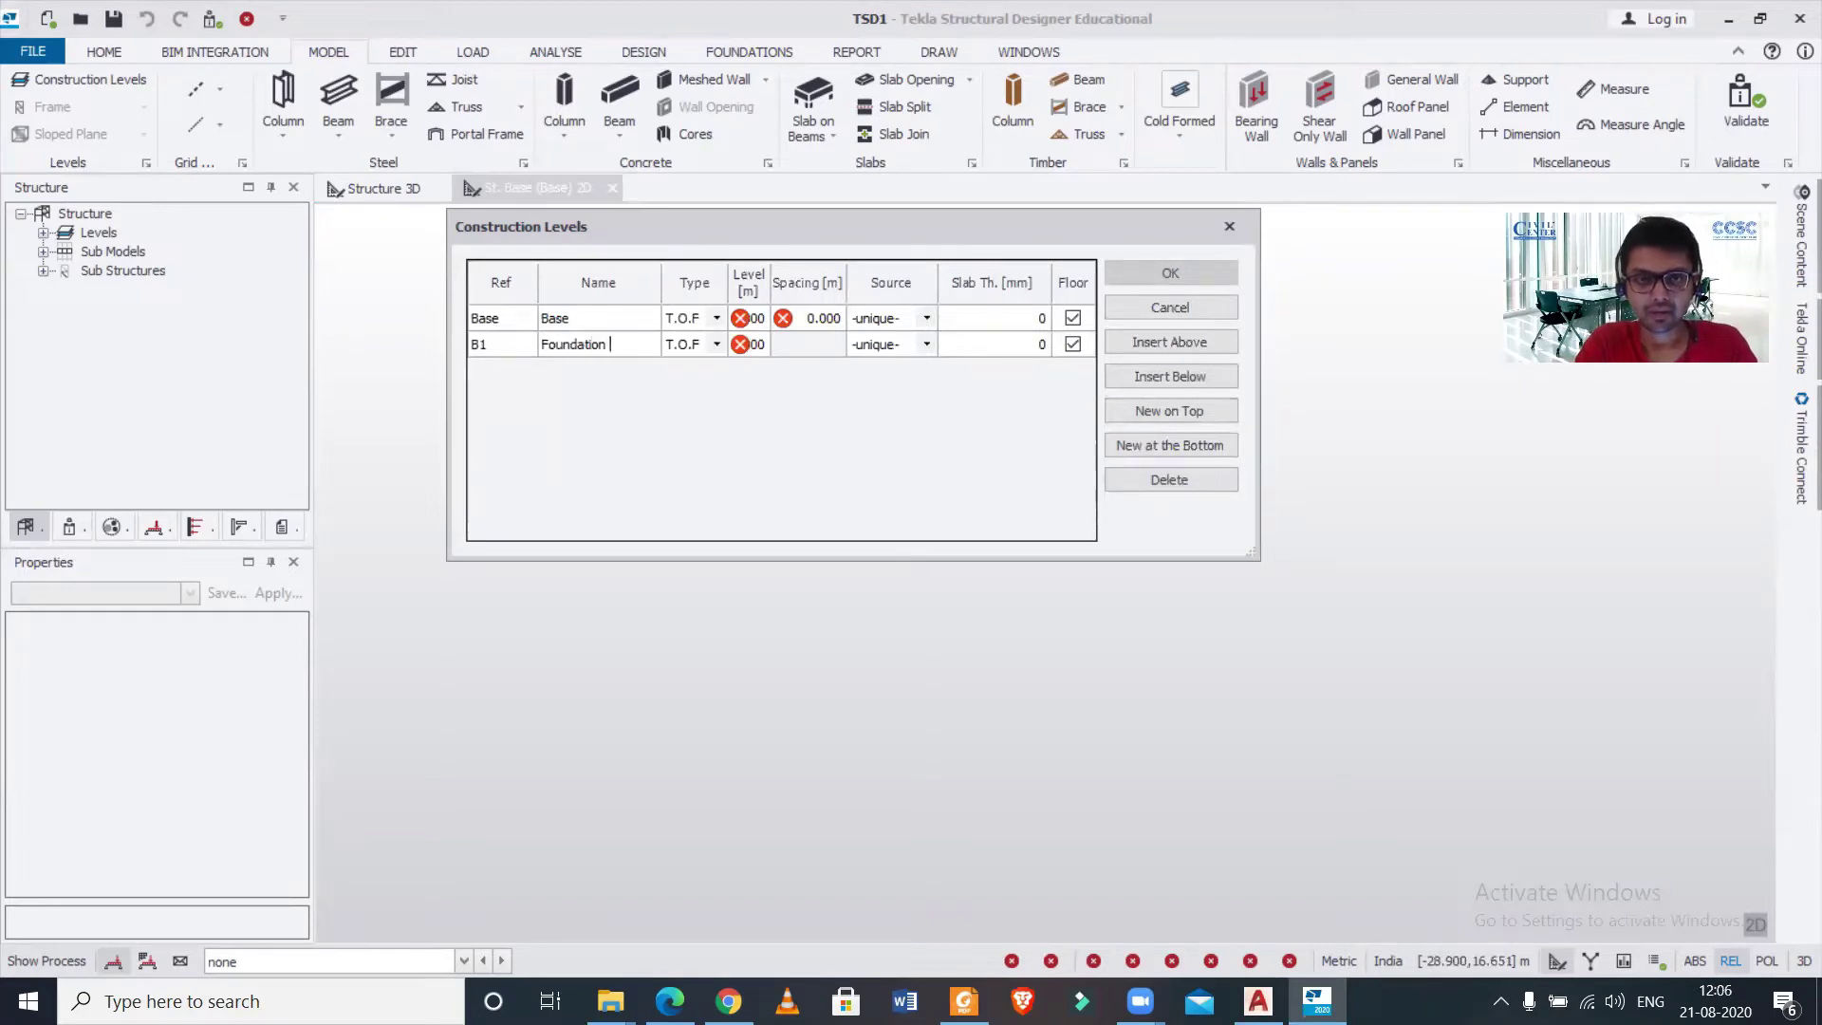
pyautogui.write('L')
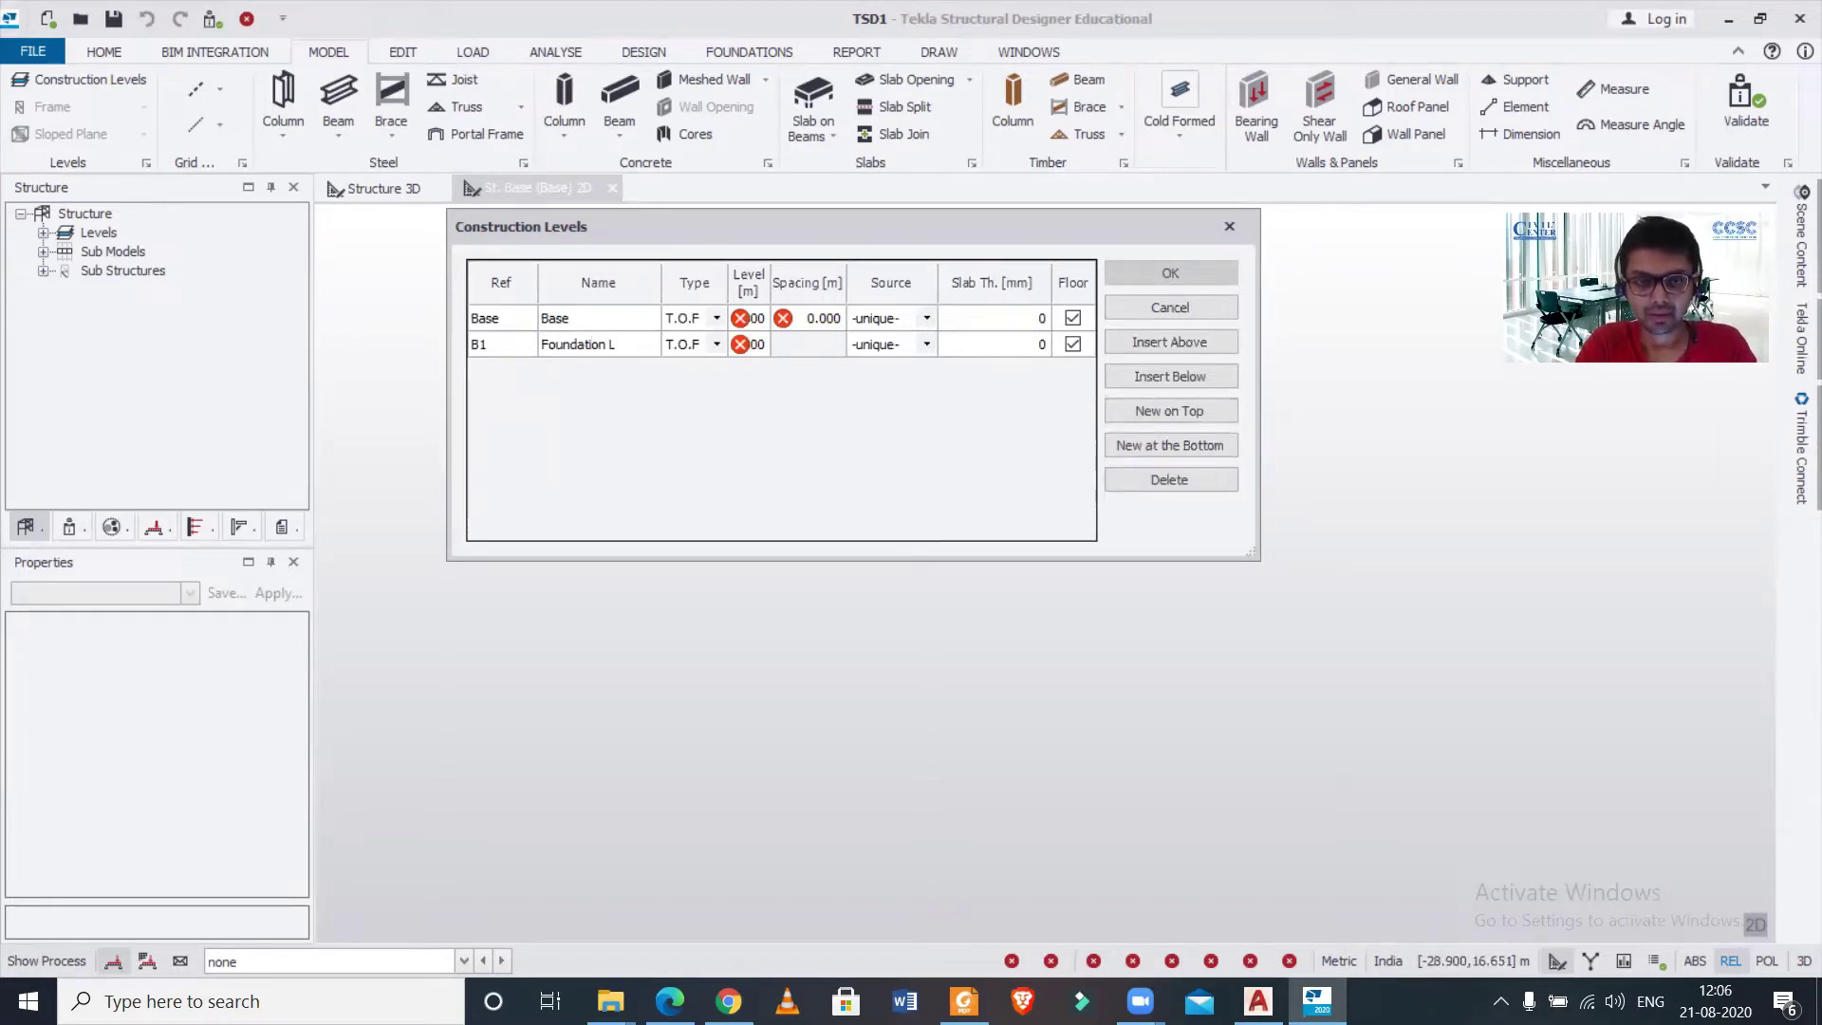
pyautogui.write('evel')
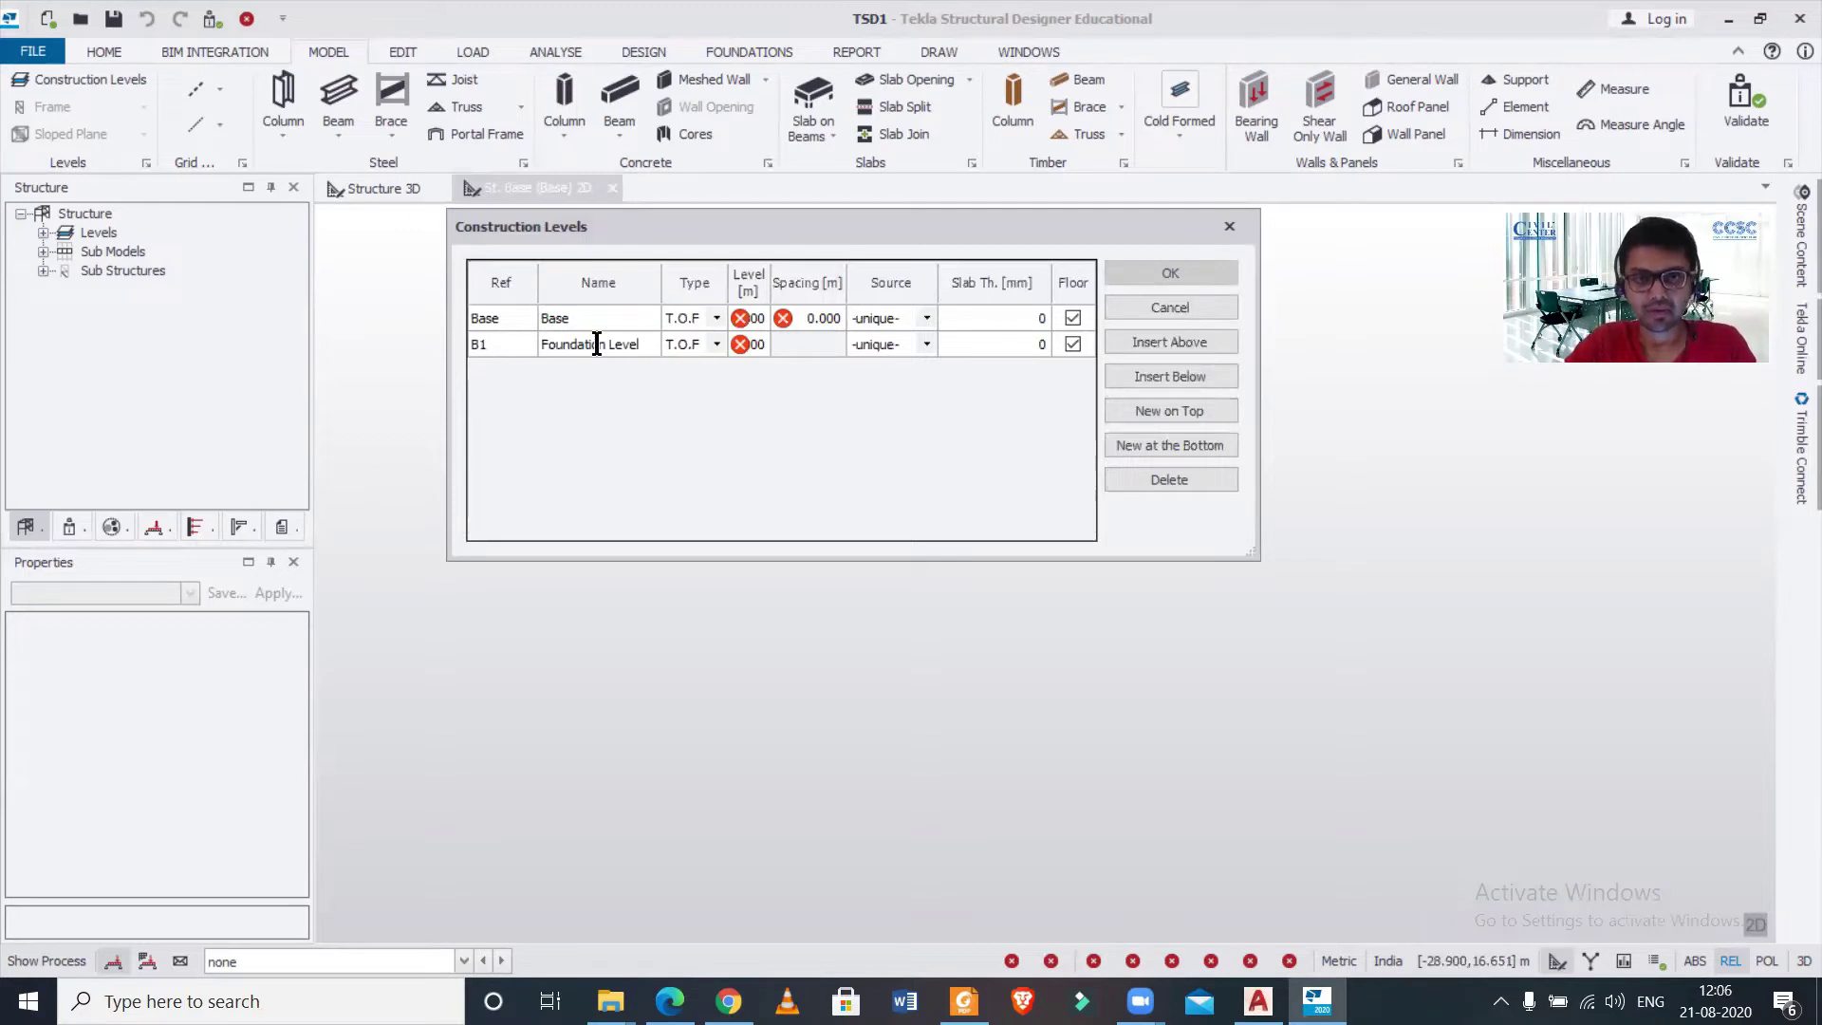
pyautogui.click(765, 342)
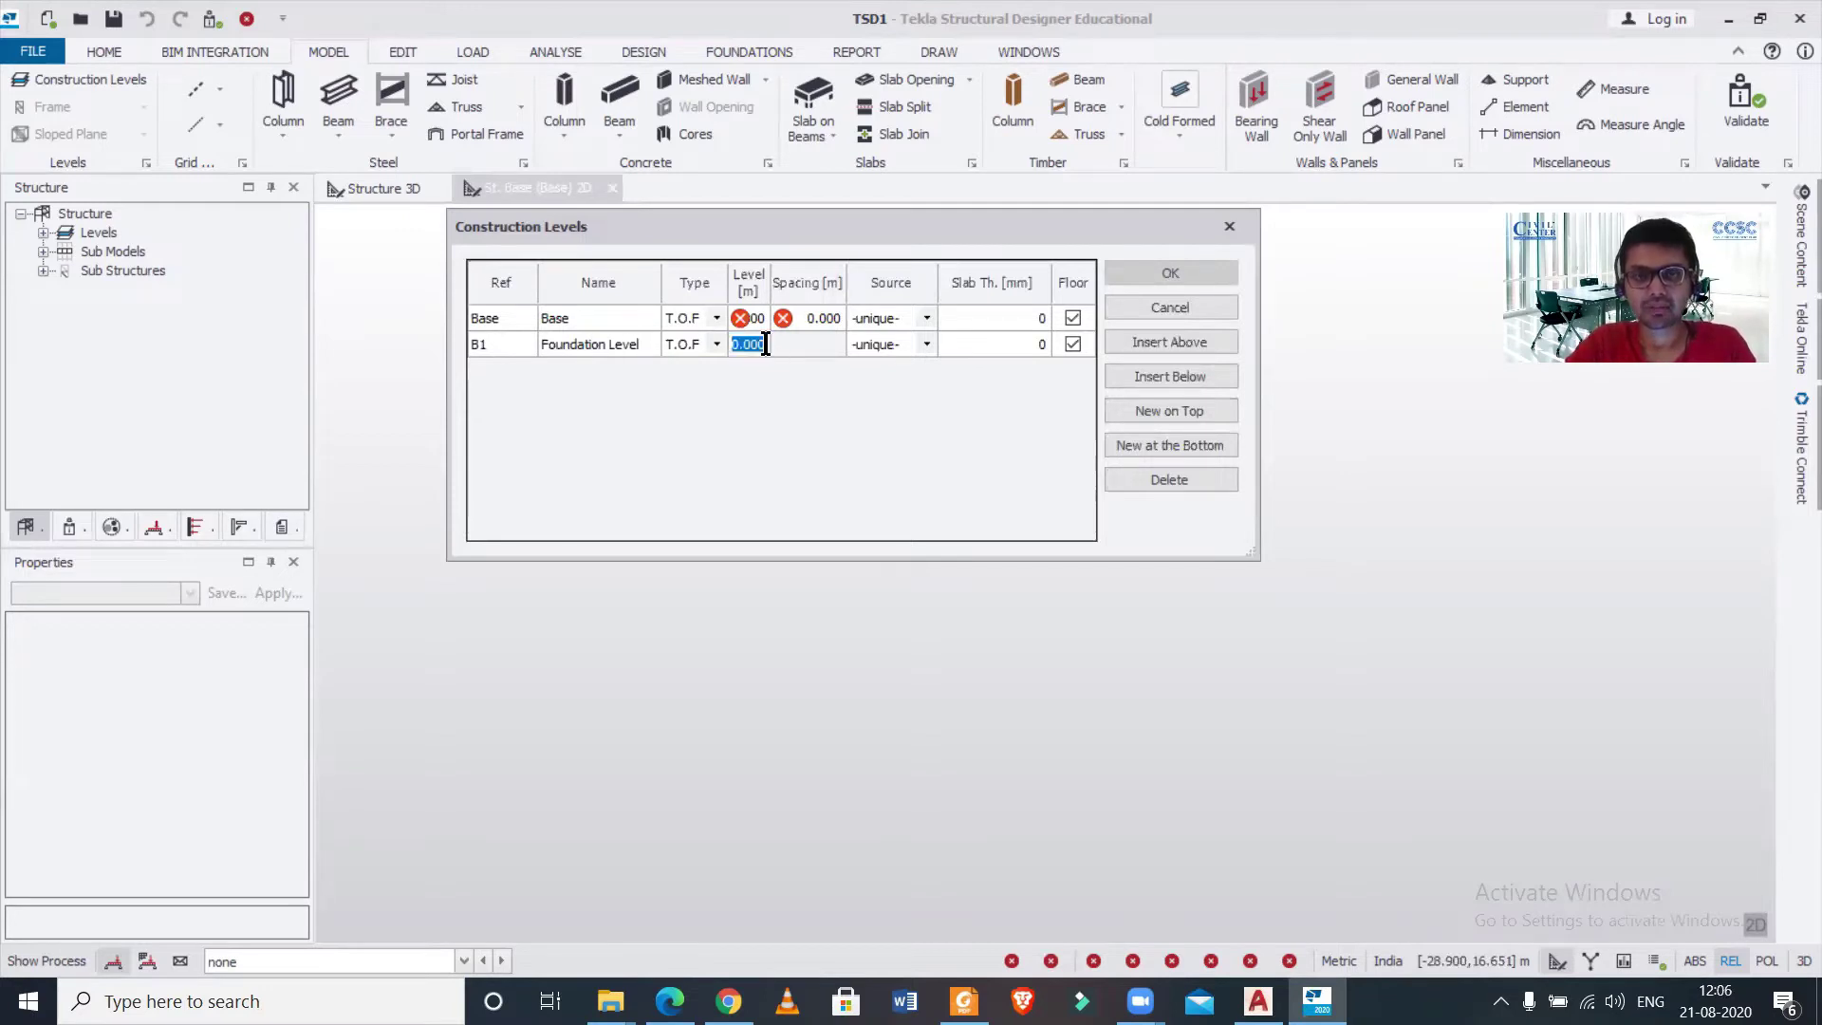
pyautogui.write('-')
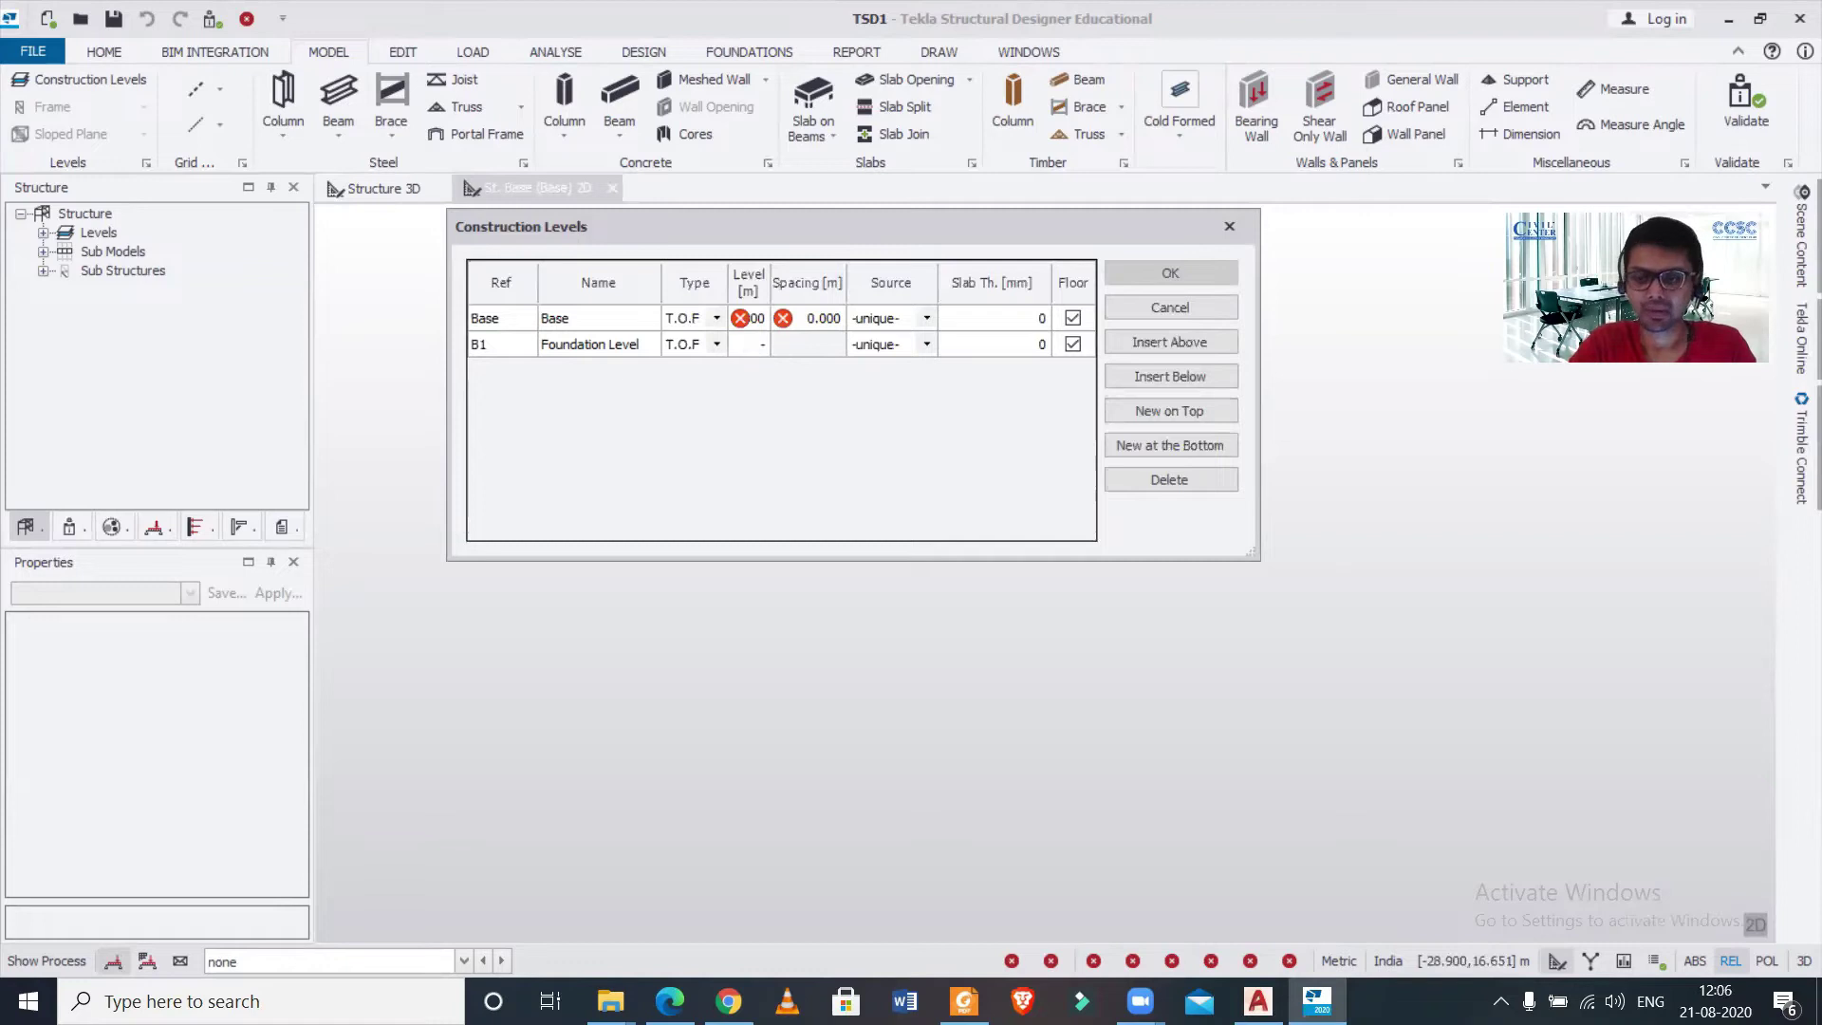
pyautogui.write('1.3')
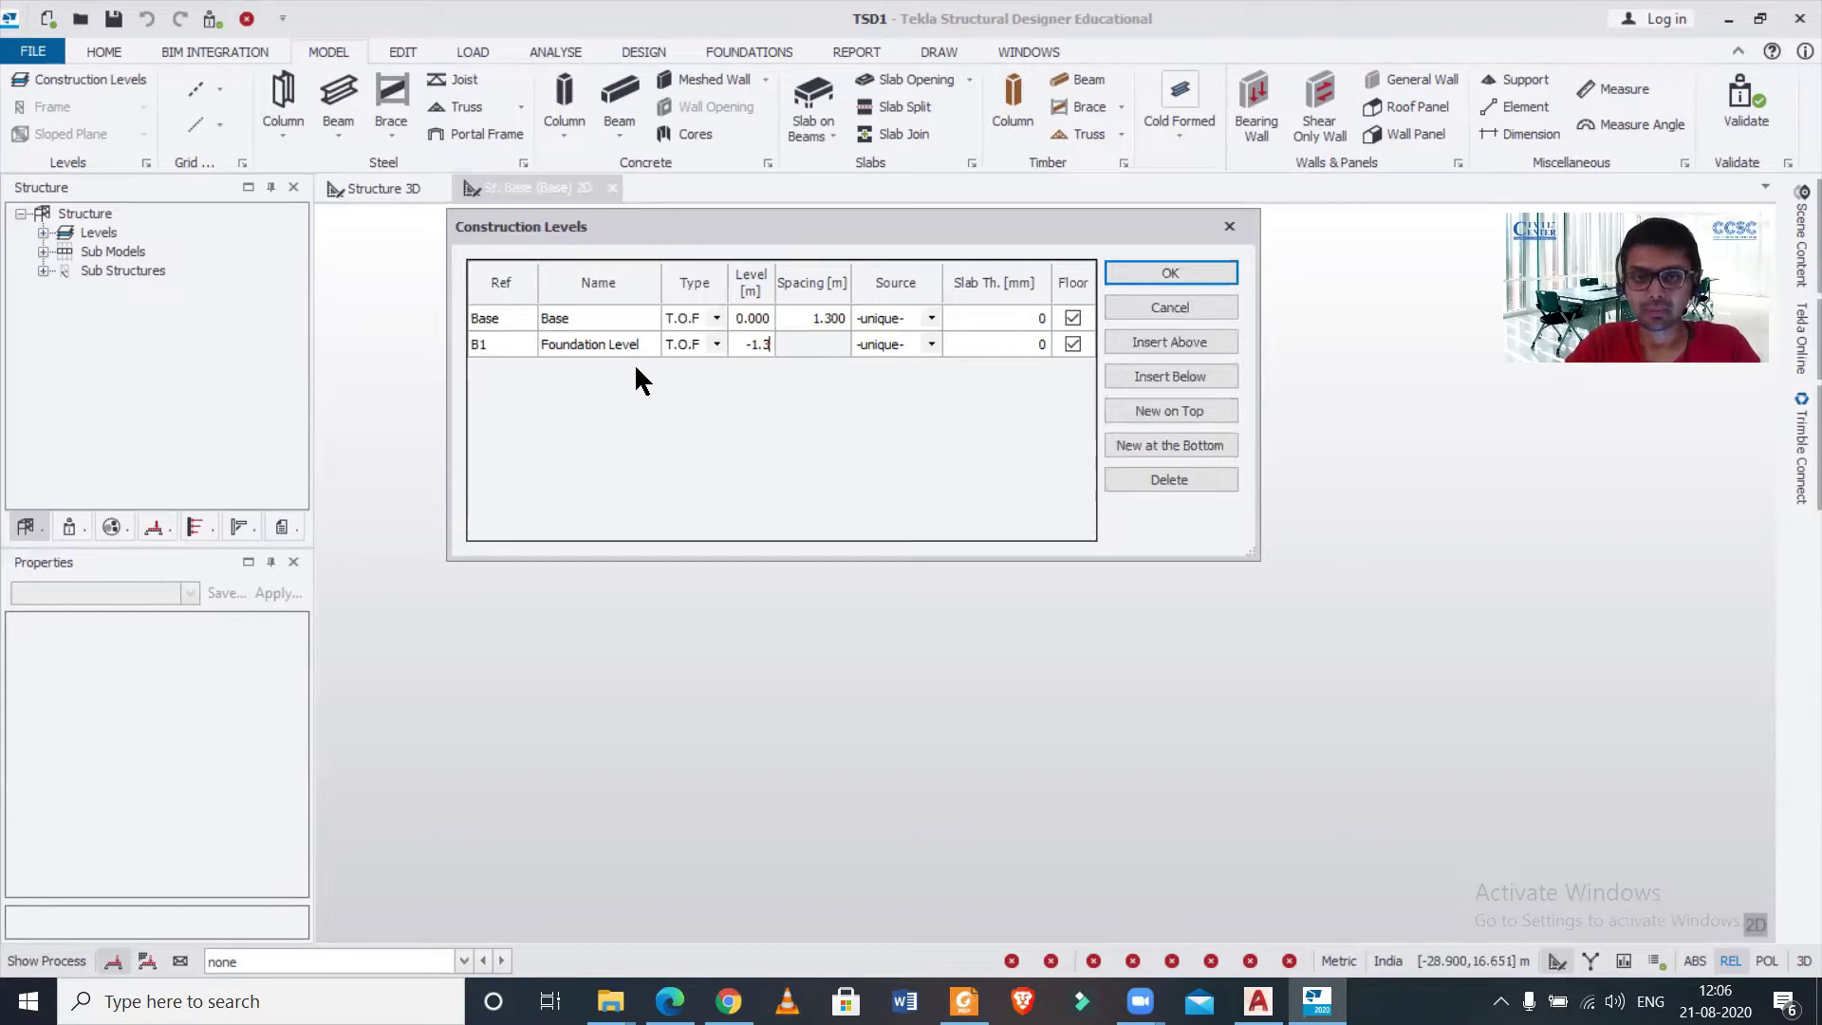
# Commit Foundation Level at -1.300 m and leave Base's level type as T.O.F.
pyautogui.click(716, 318)
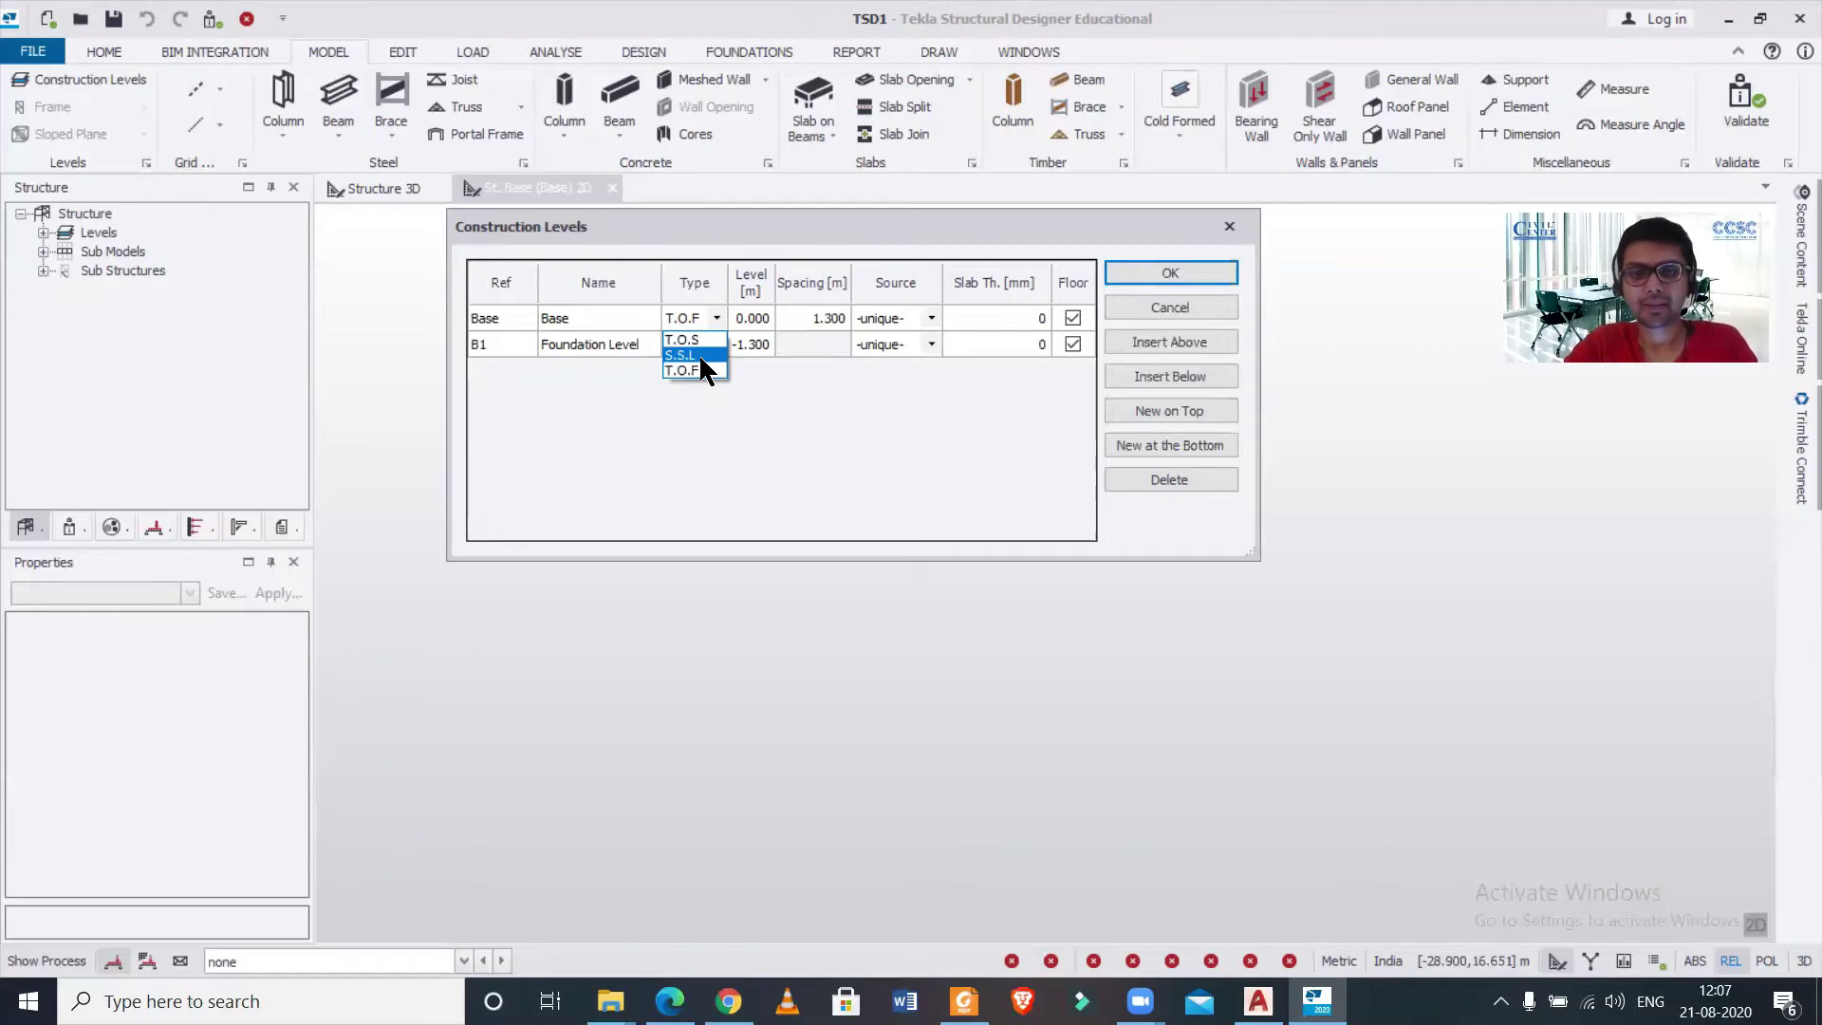
pyautogui.click(734, 388)
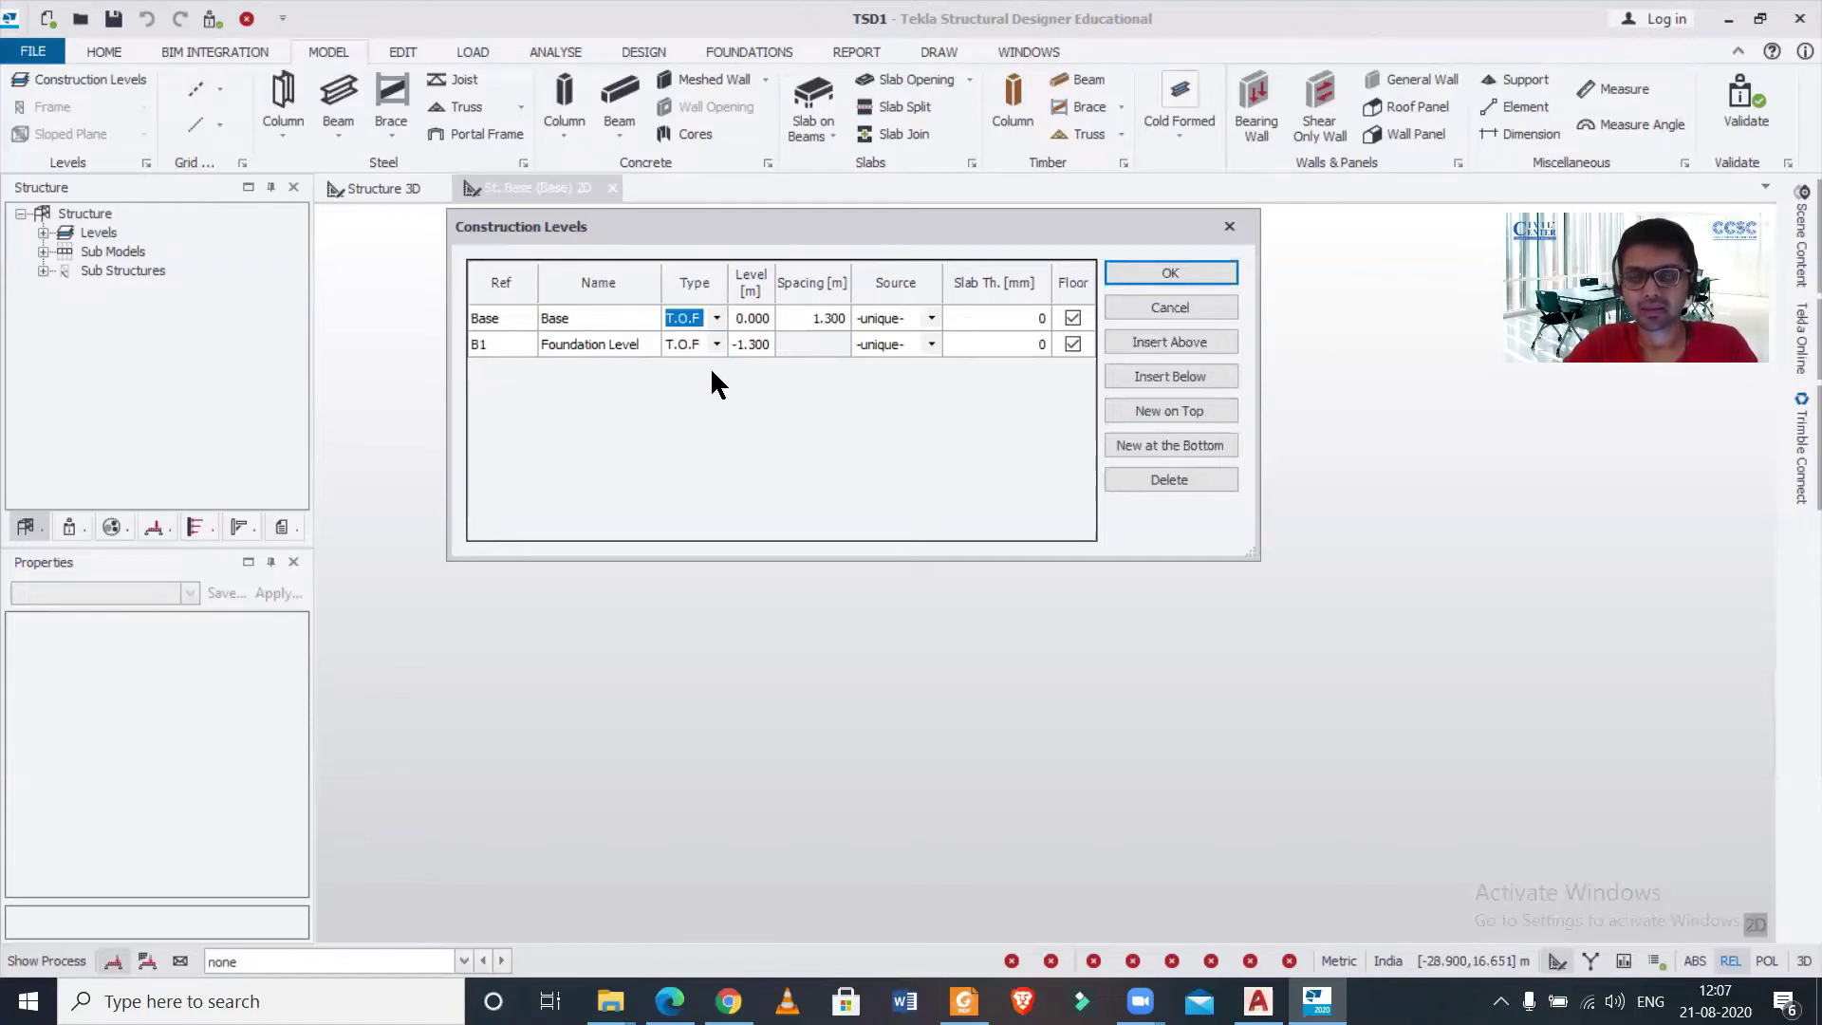
pyautogui.click(718, 318)
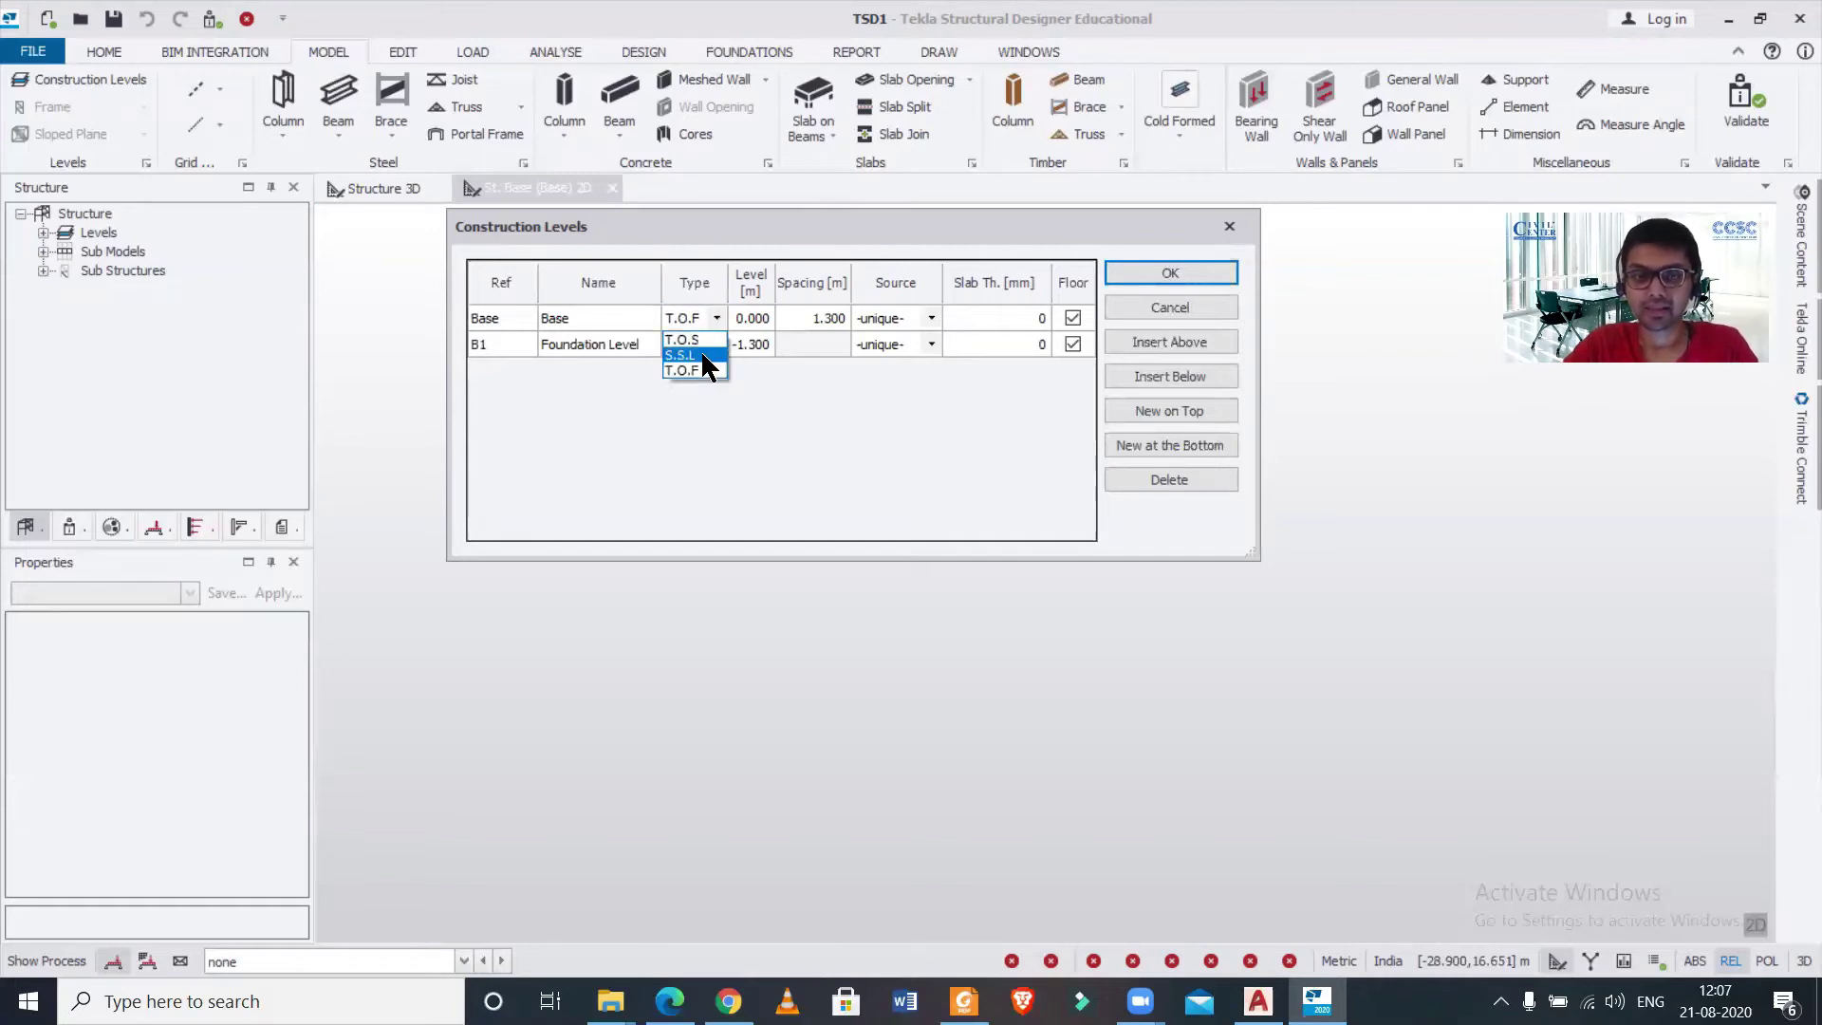
pyautogui.click(719, 315)
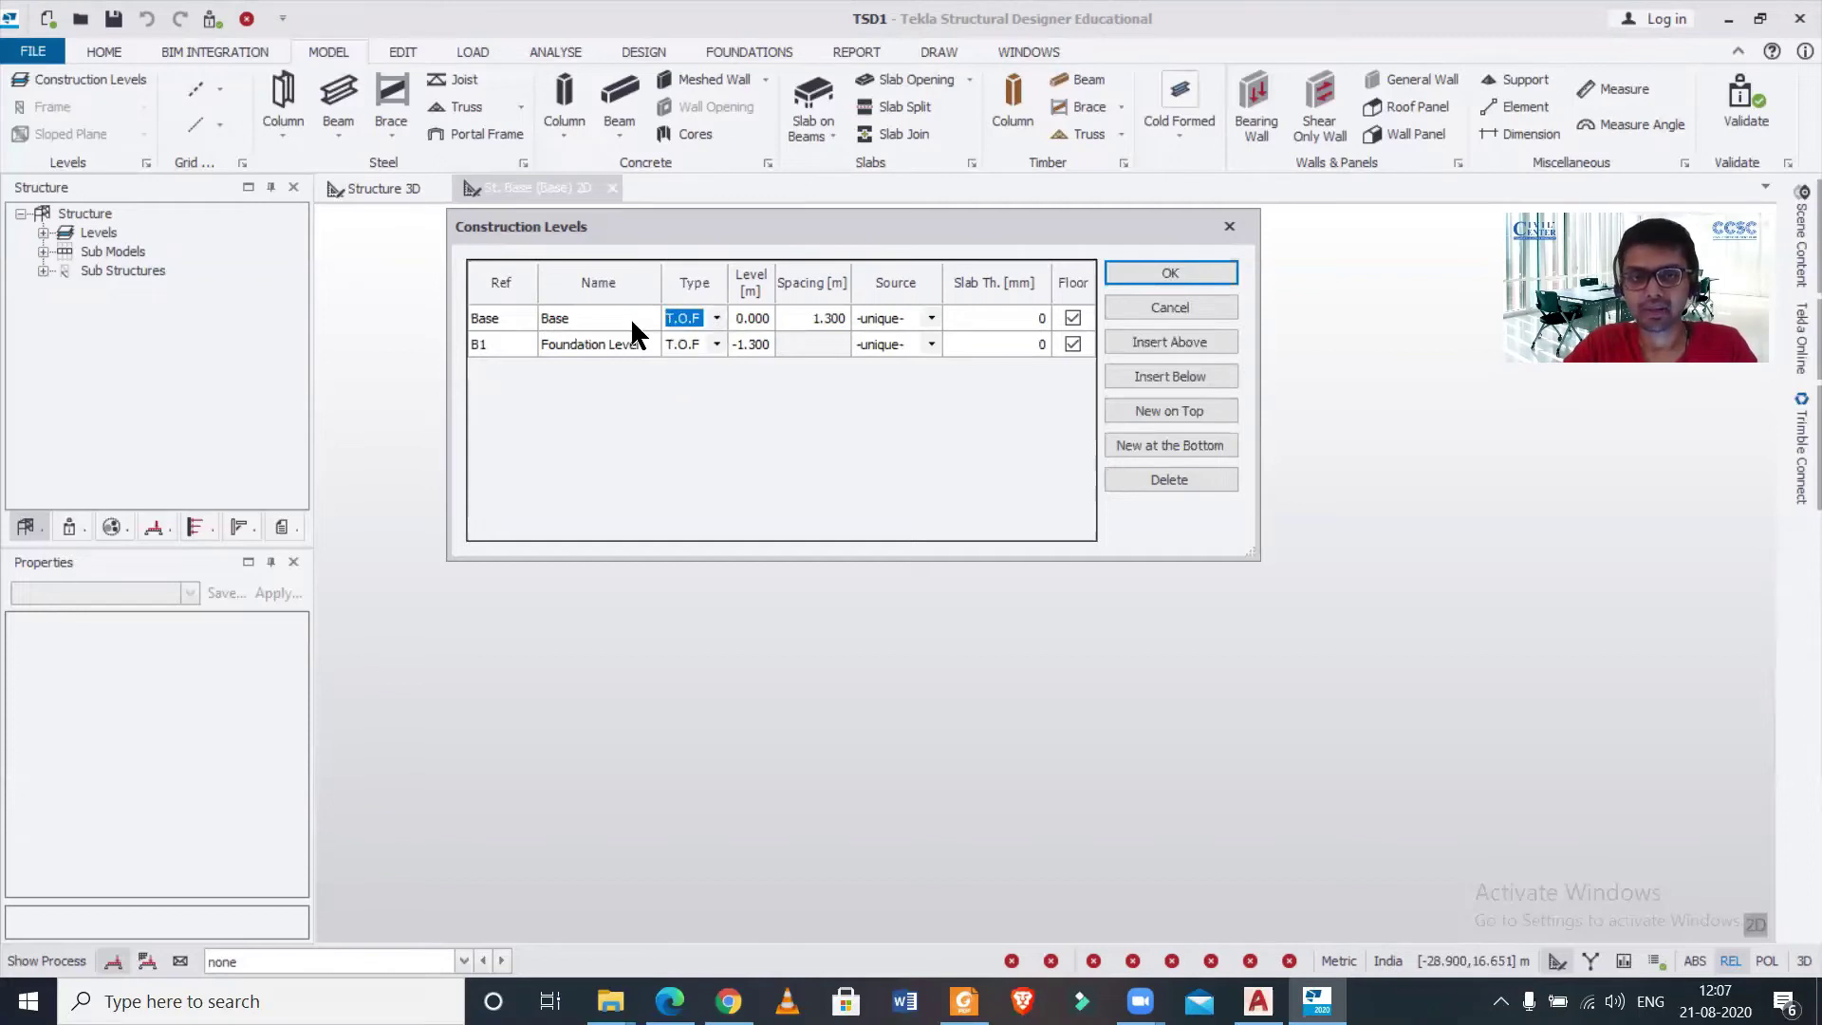
# Rename the Base level to 'Plinth'.
pyautogui.click(600, 318)
pyautogui.click(599, 318)
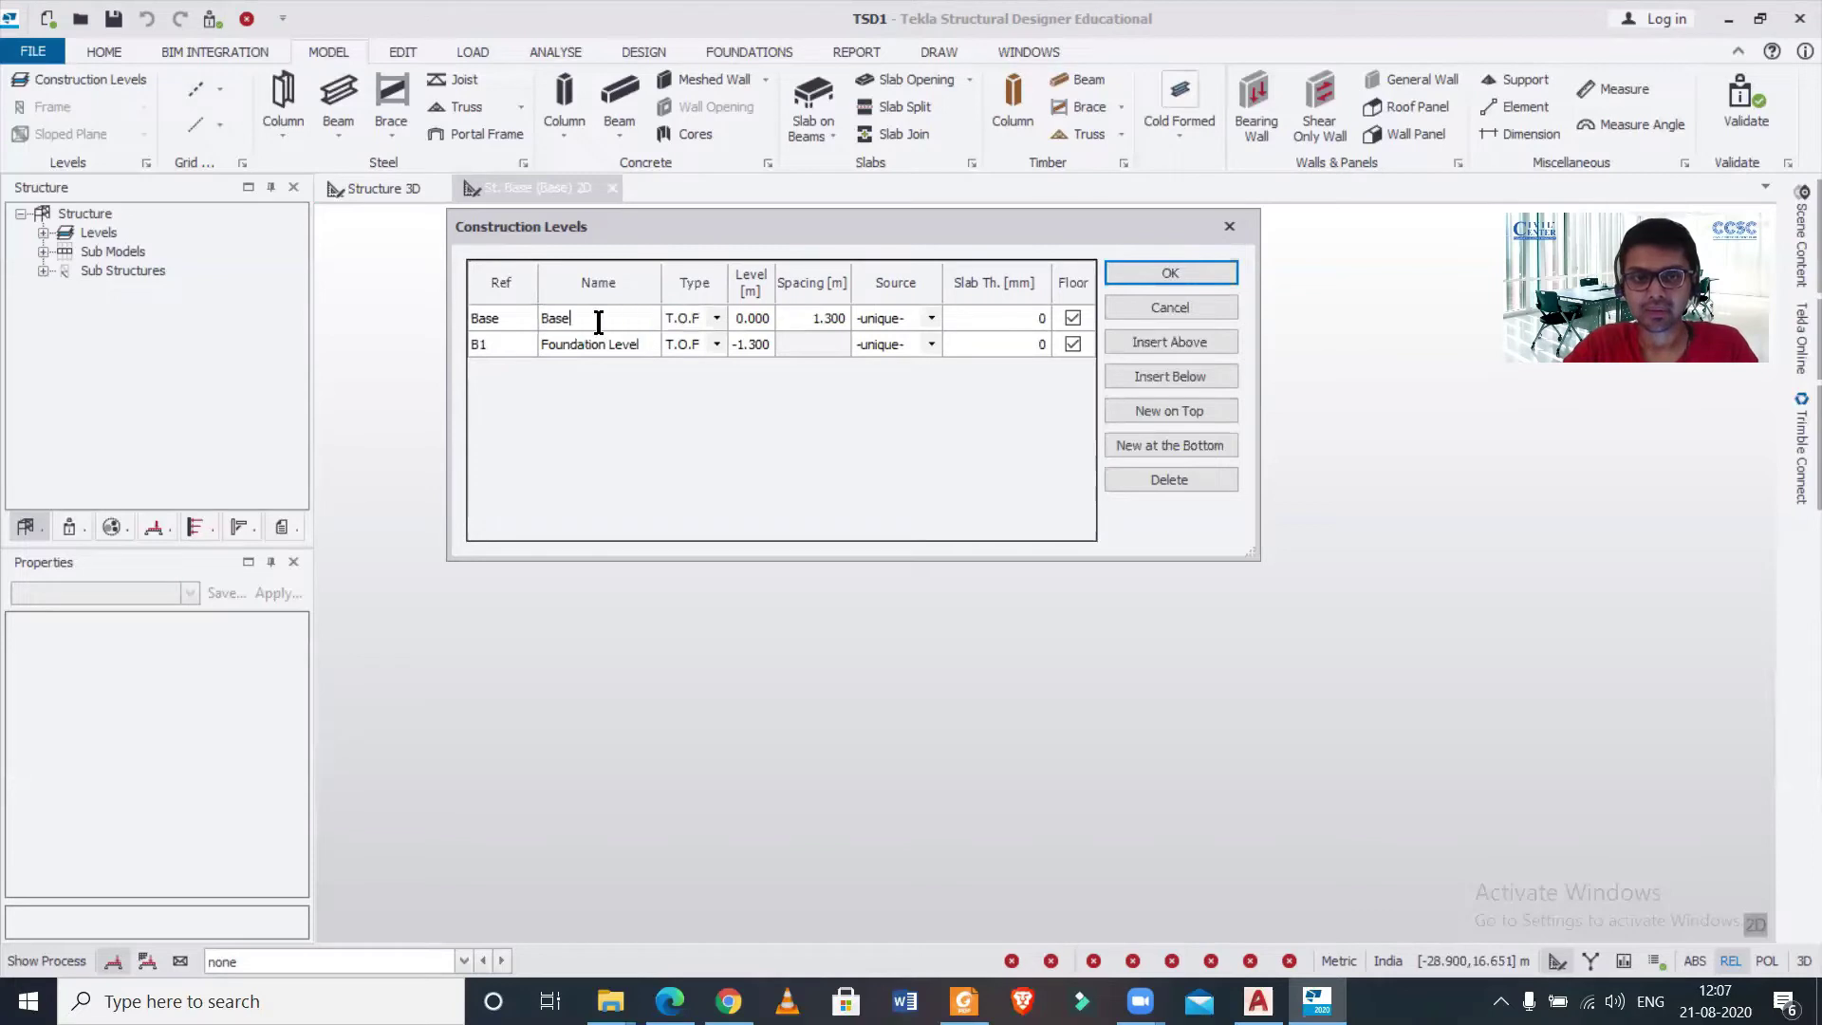
pyautogui.write('Plinth')
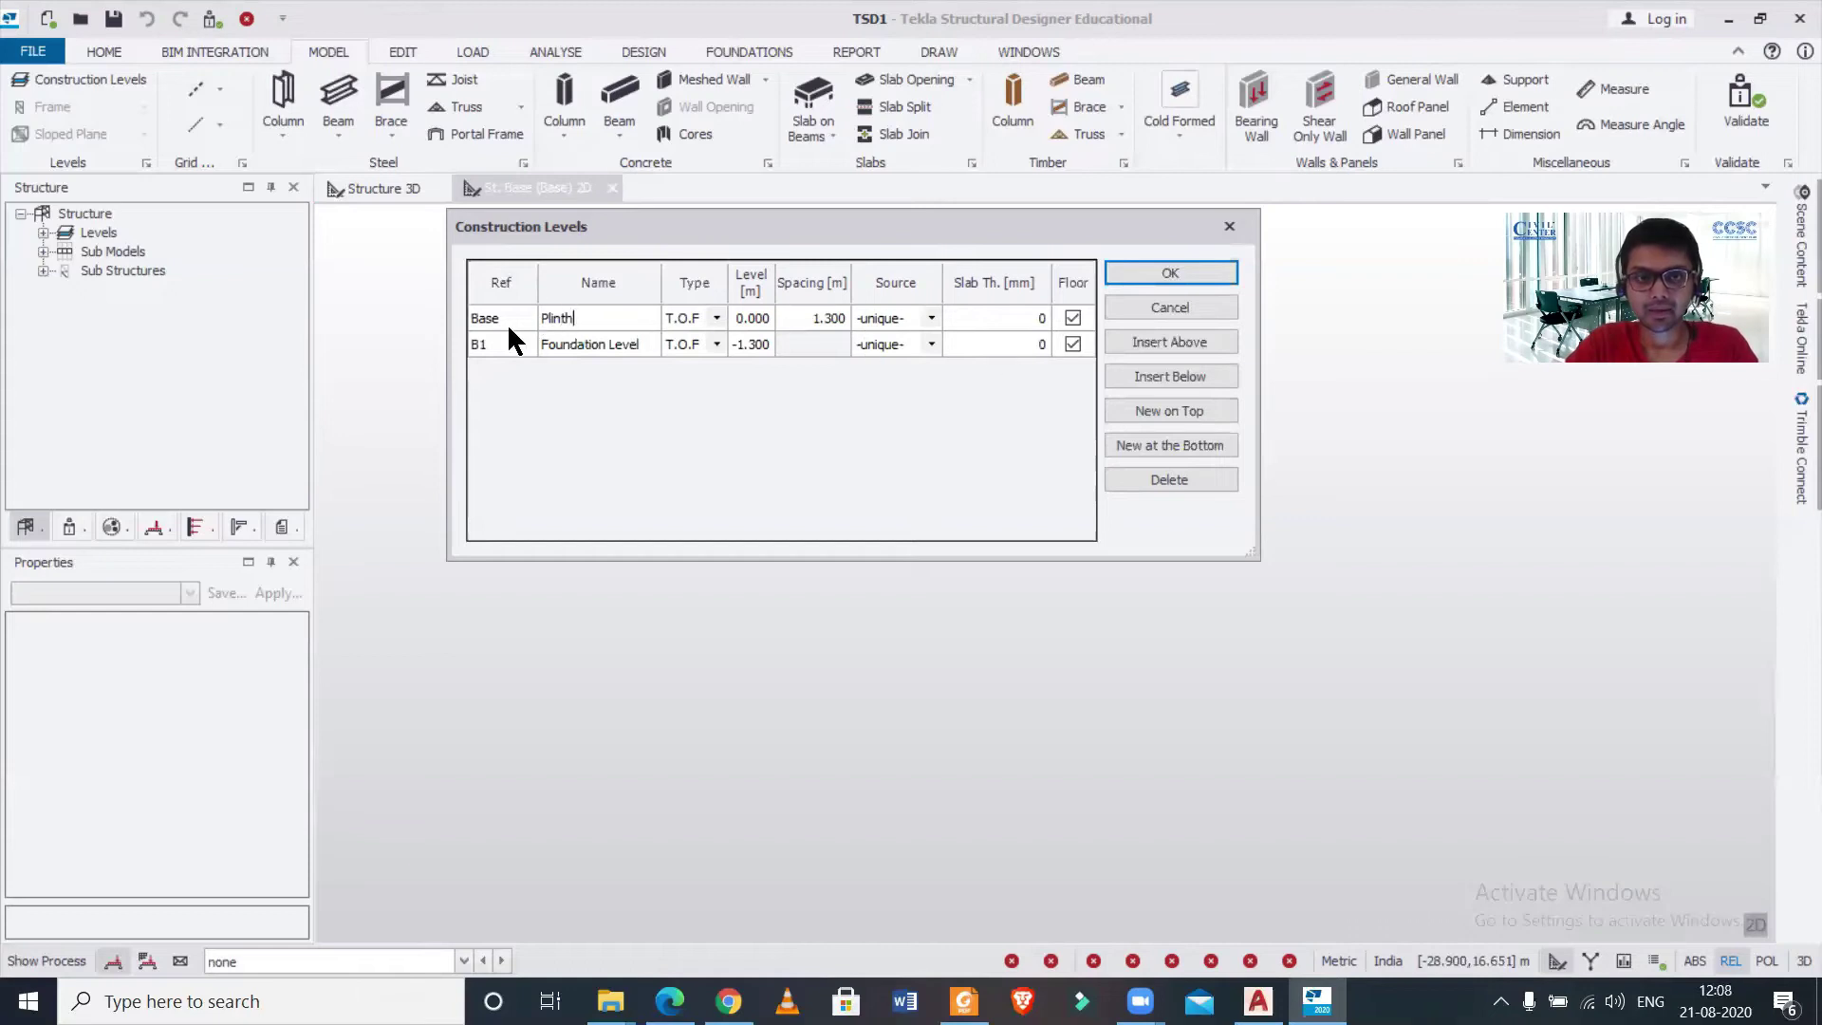
# Add level 1 above Plinth as S.S.L with 3.2 m spacing and a 150 mm slab.
pyautogui.click(1213, 342)
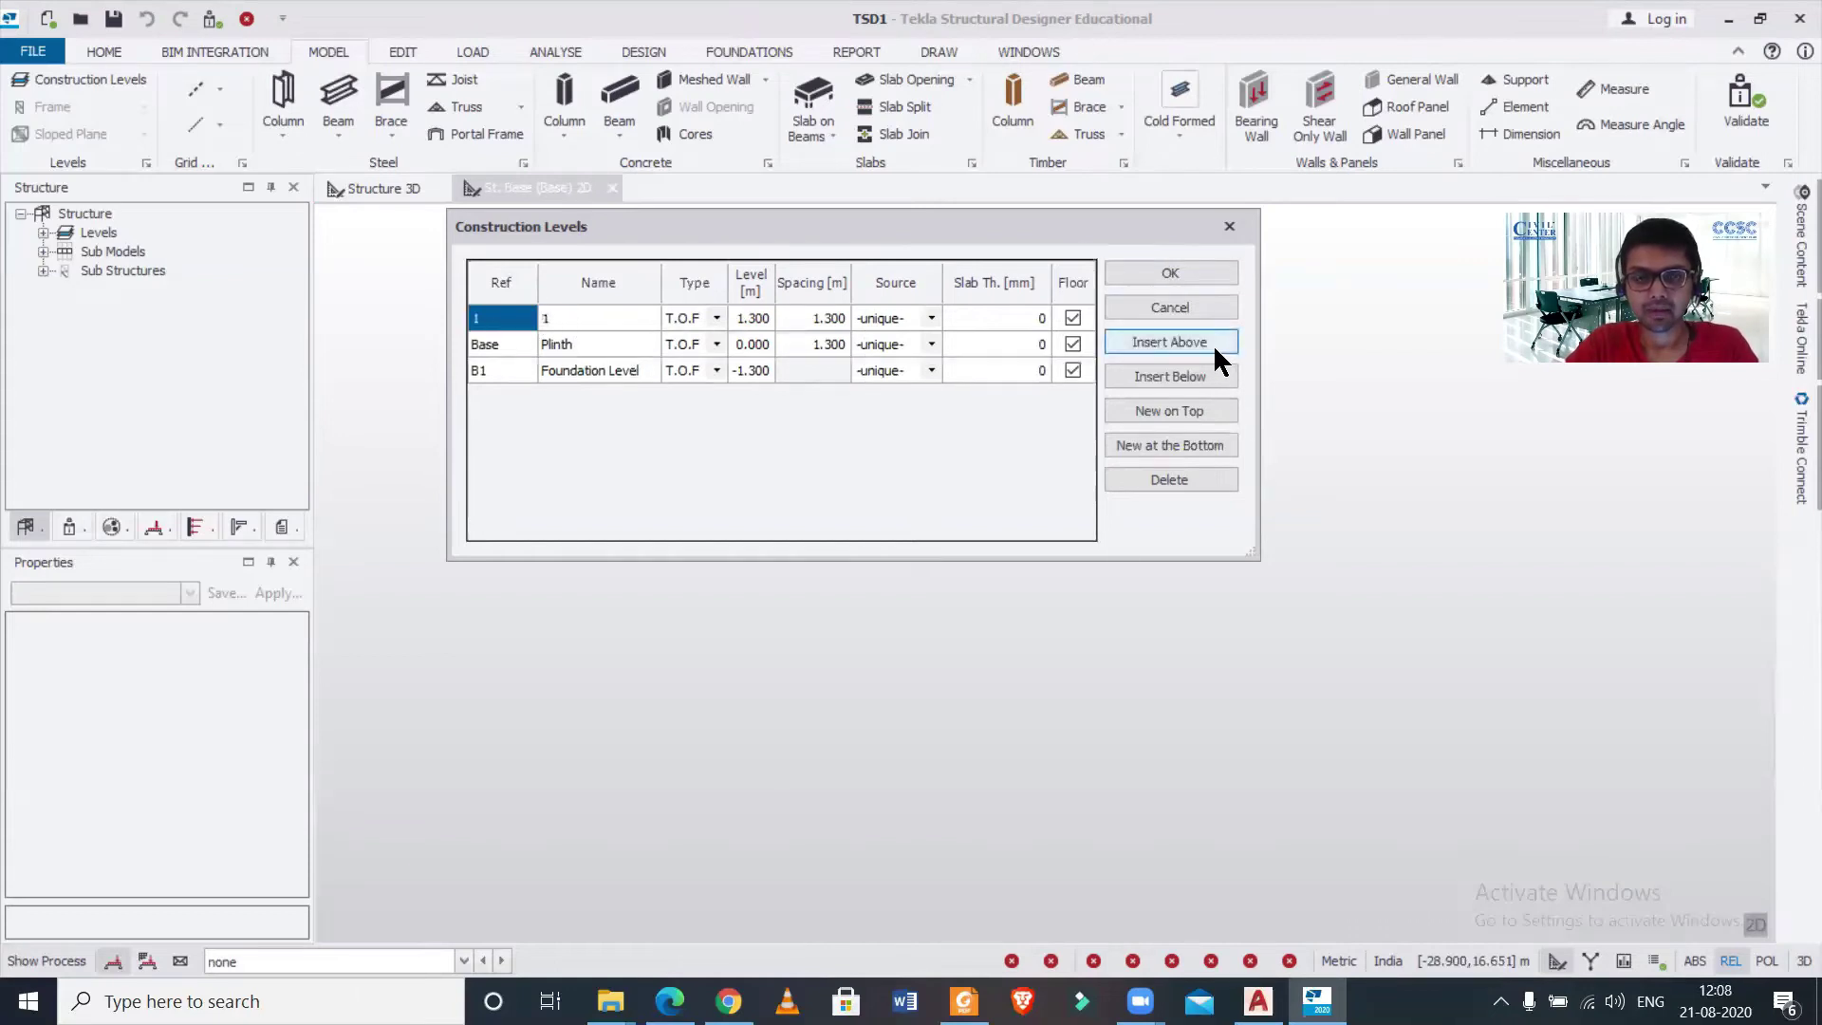
pyautogui.click(716, 317)
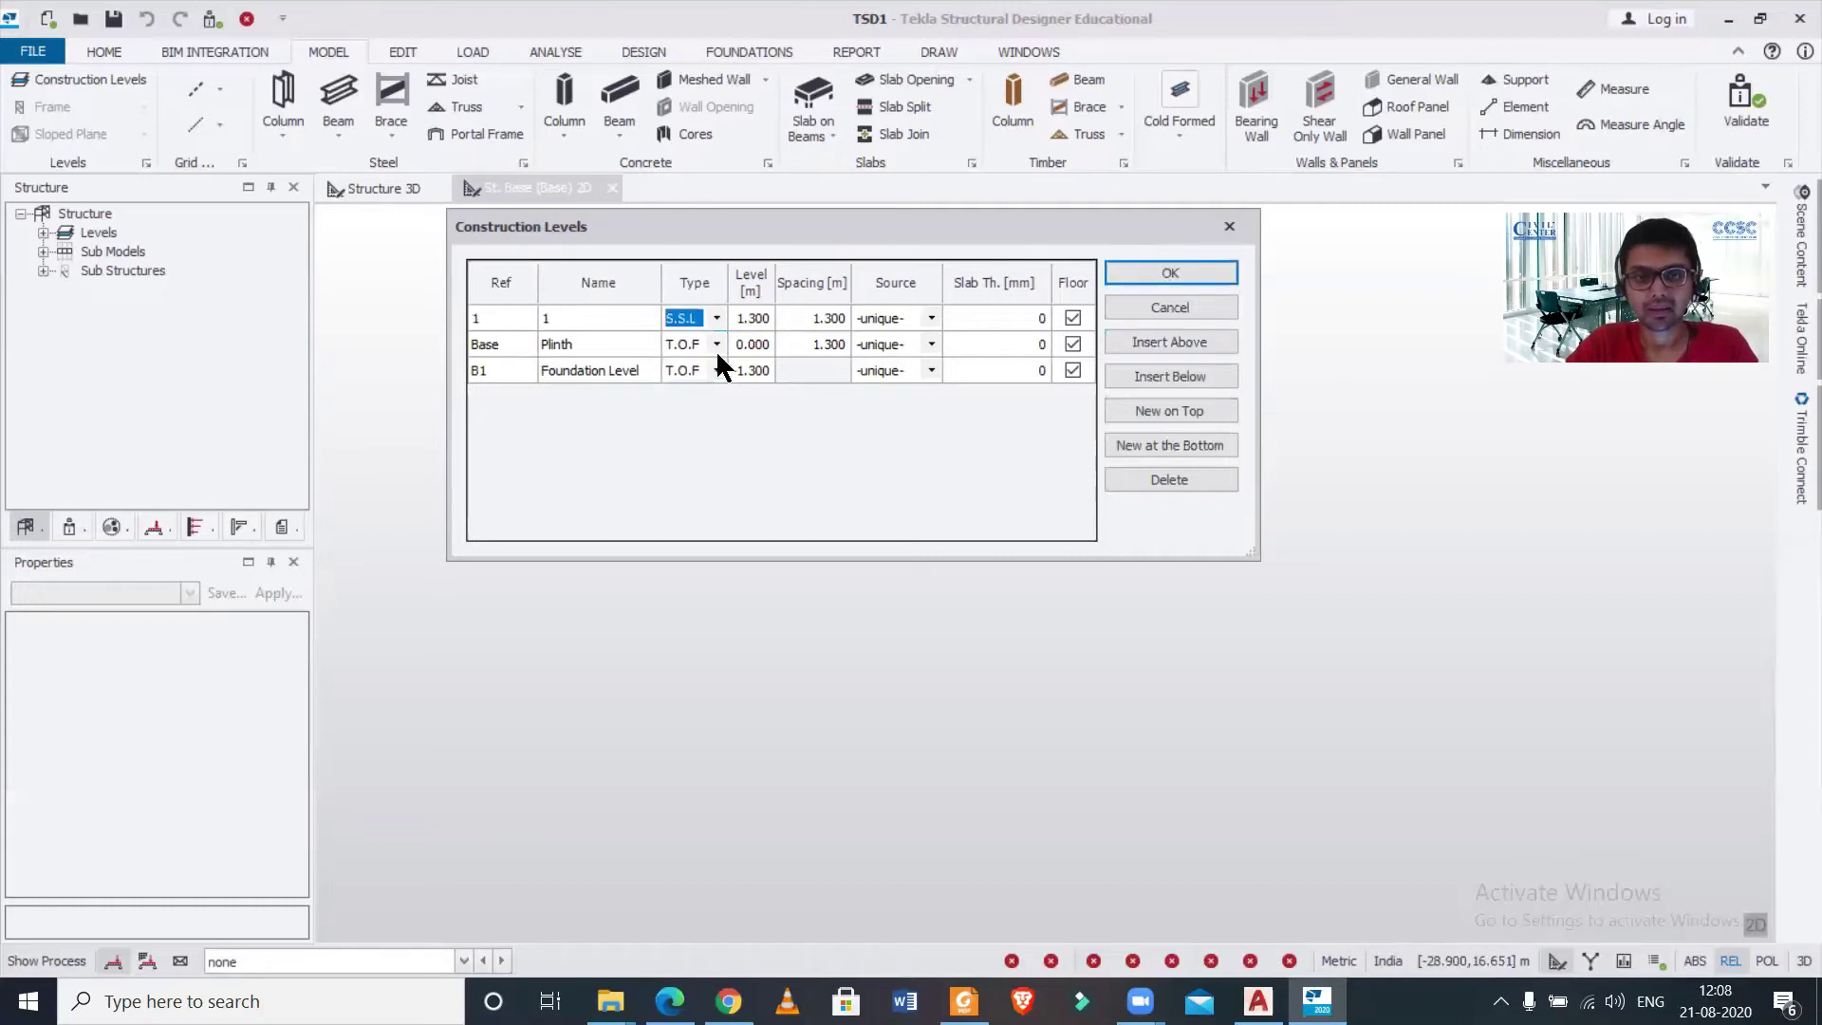
pyautogui.click(814, 343)
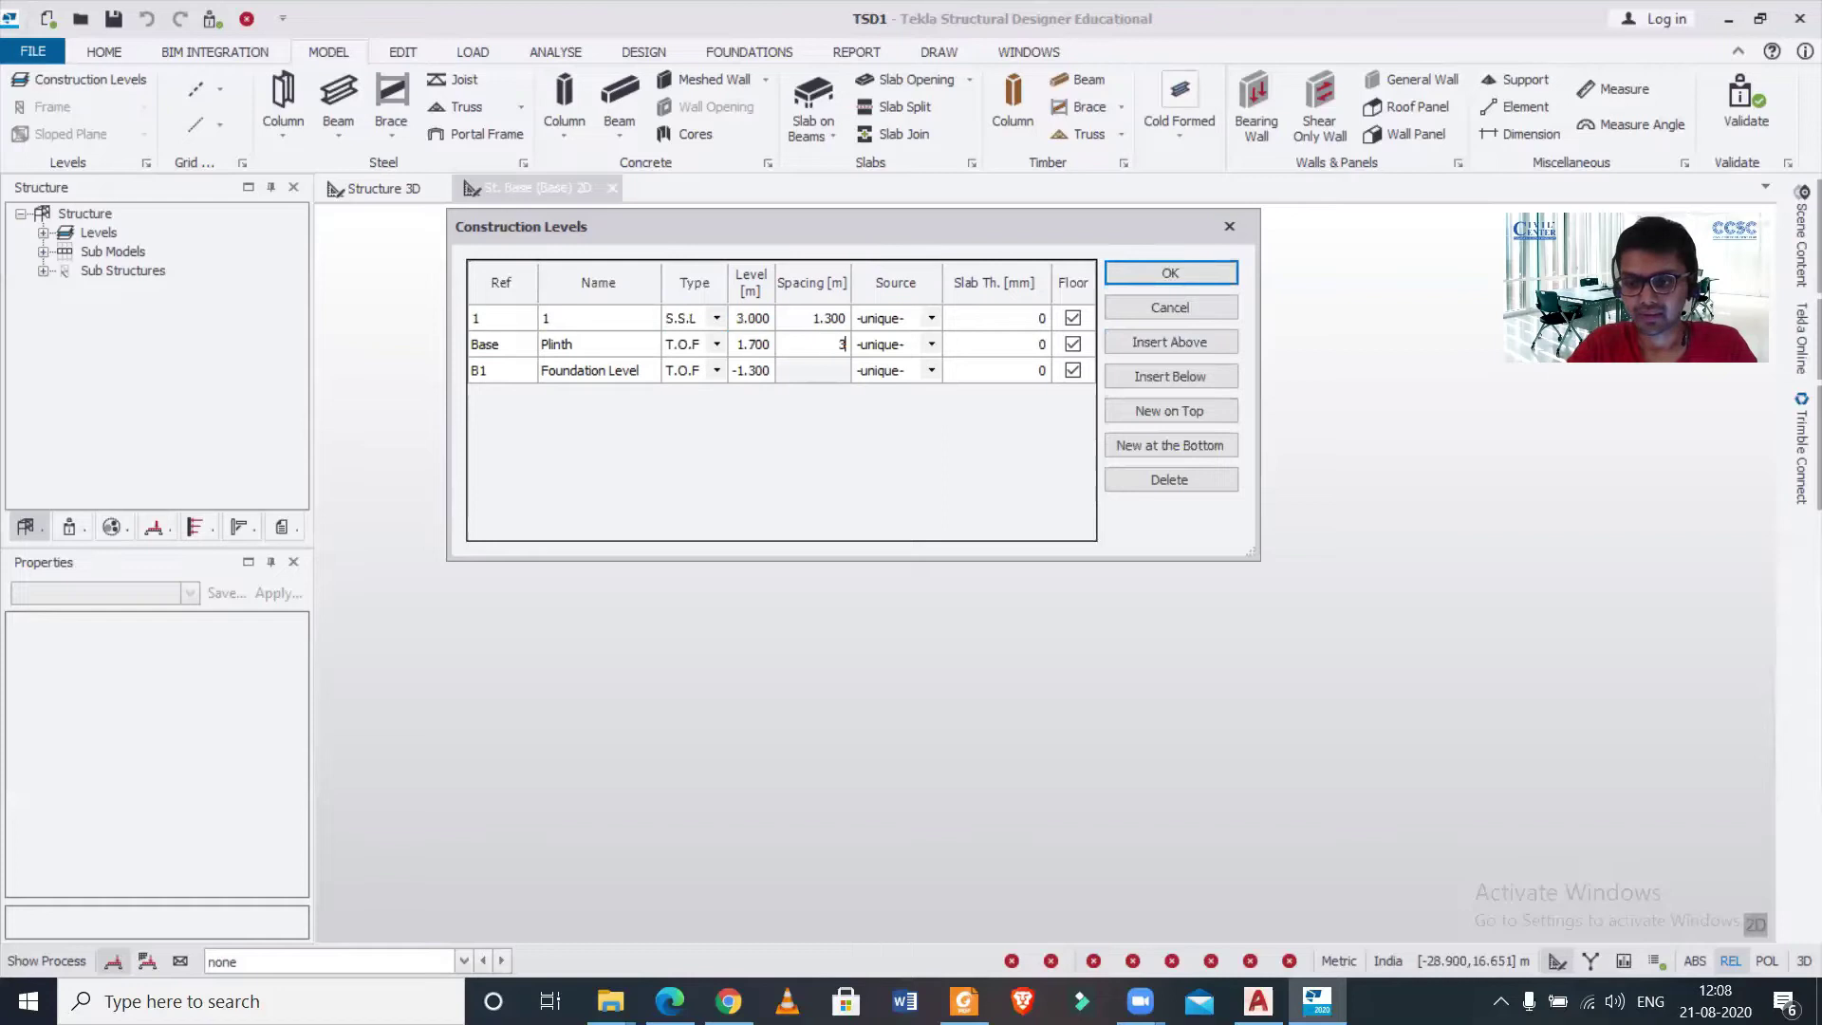
pyautogui.write('.2')
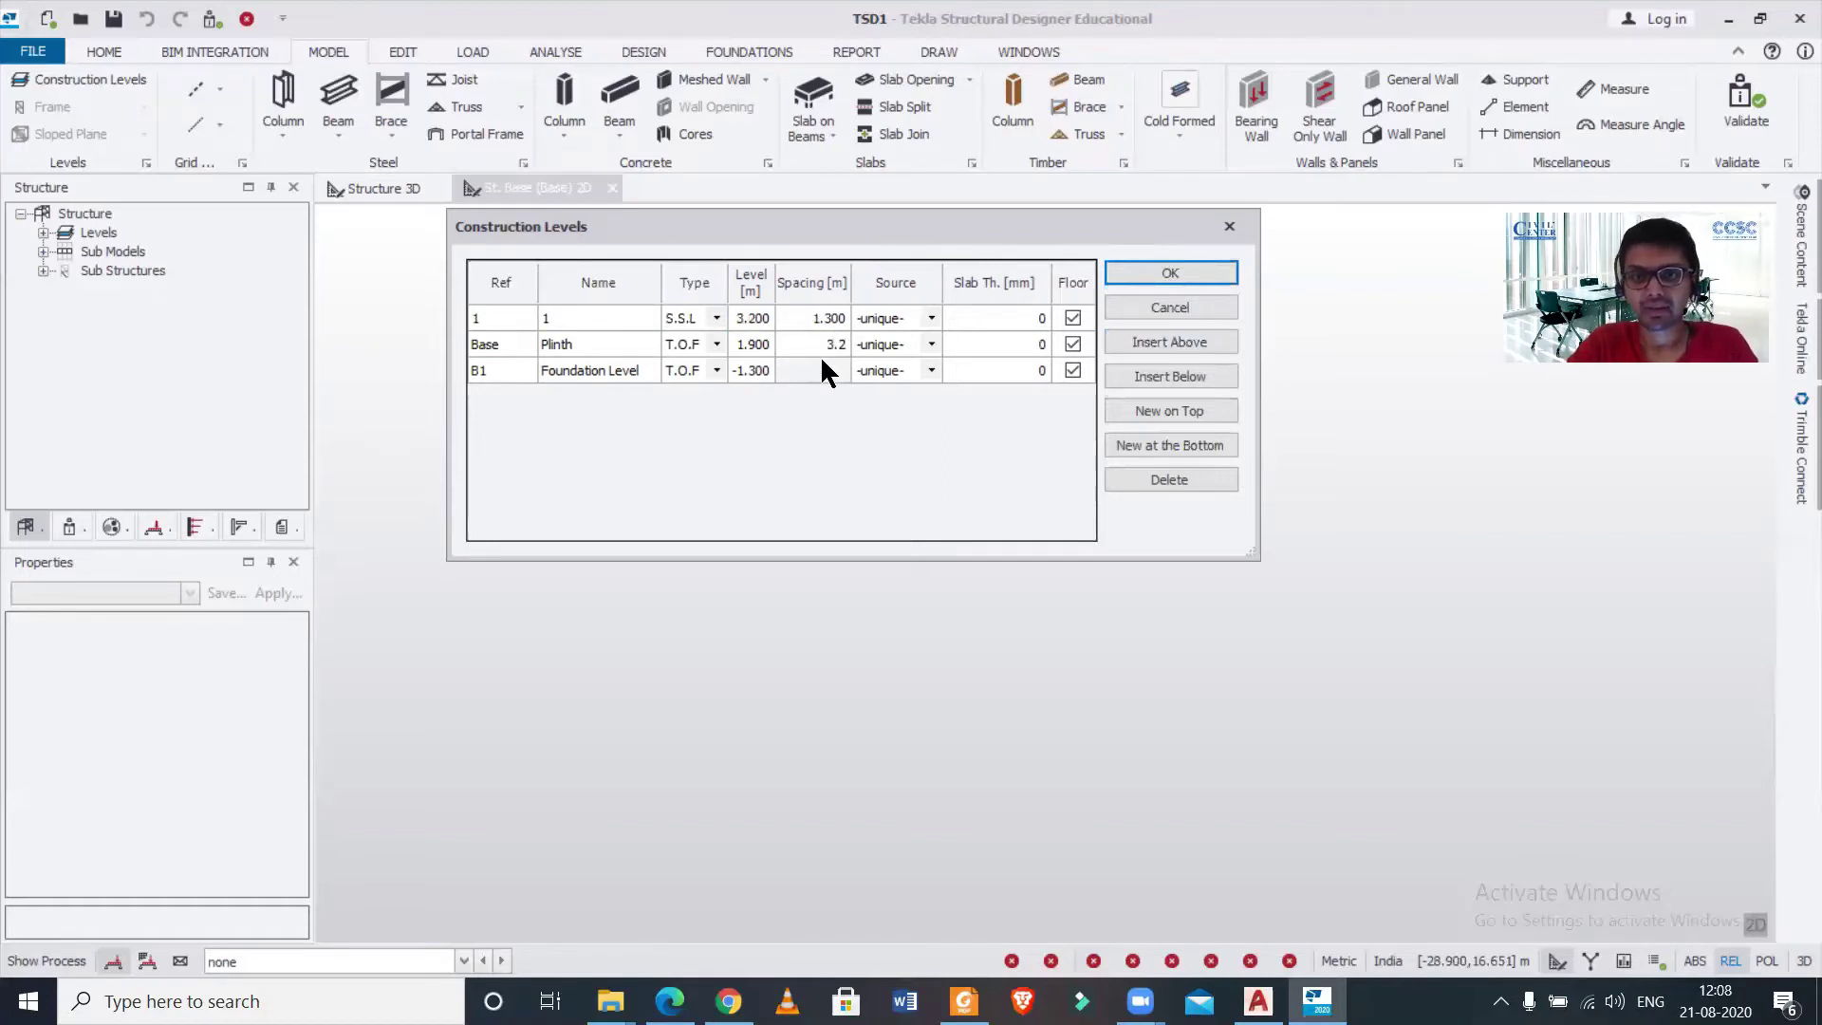
pyautogui.write('3.2')
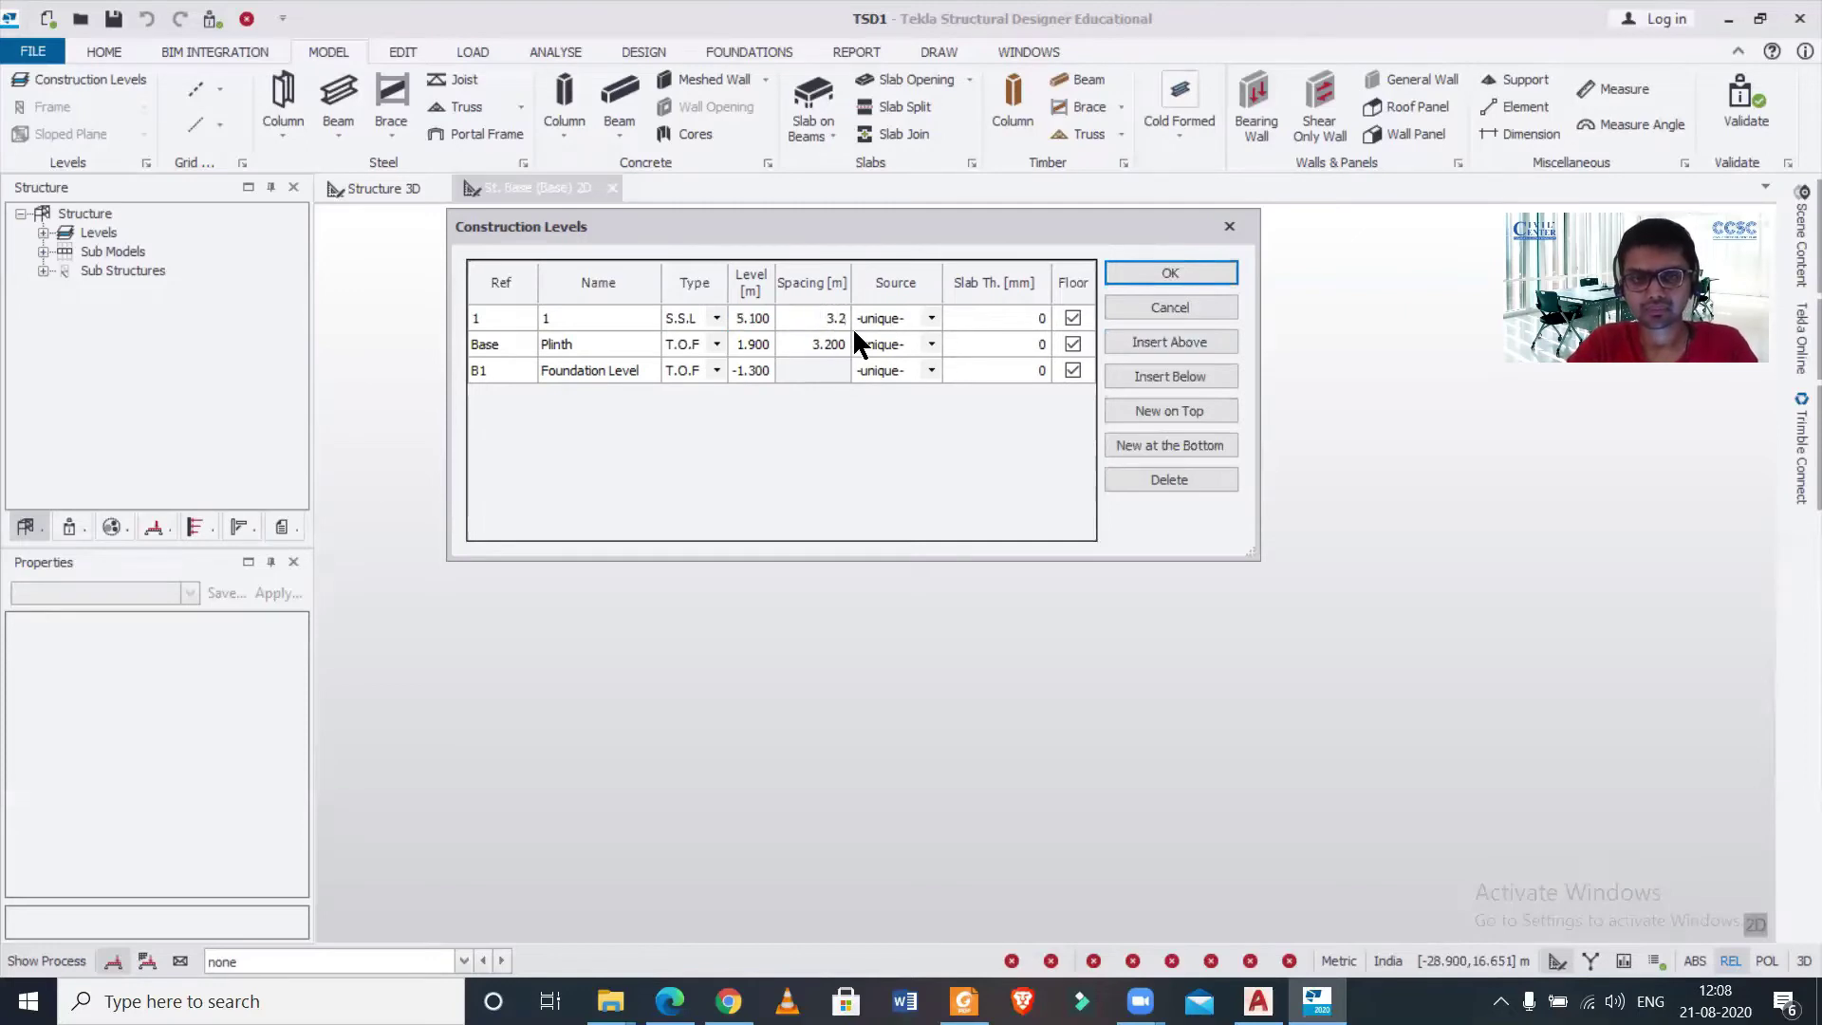
pyautogui.click(1004, 305)
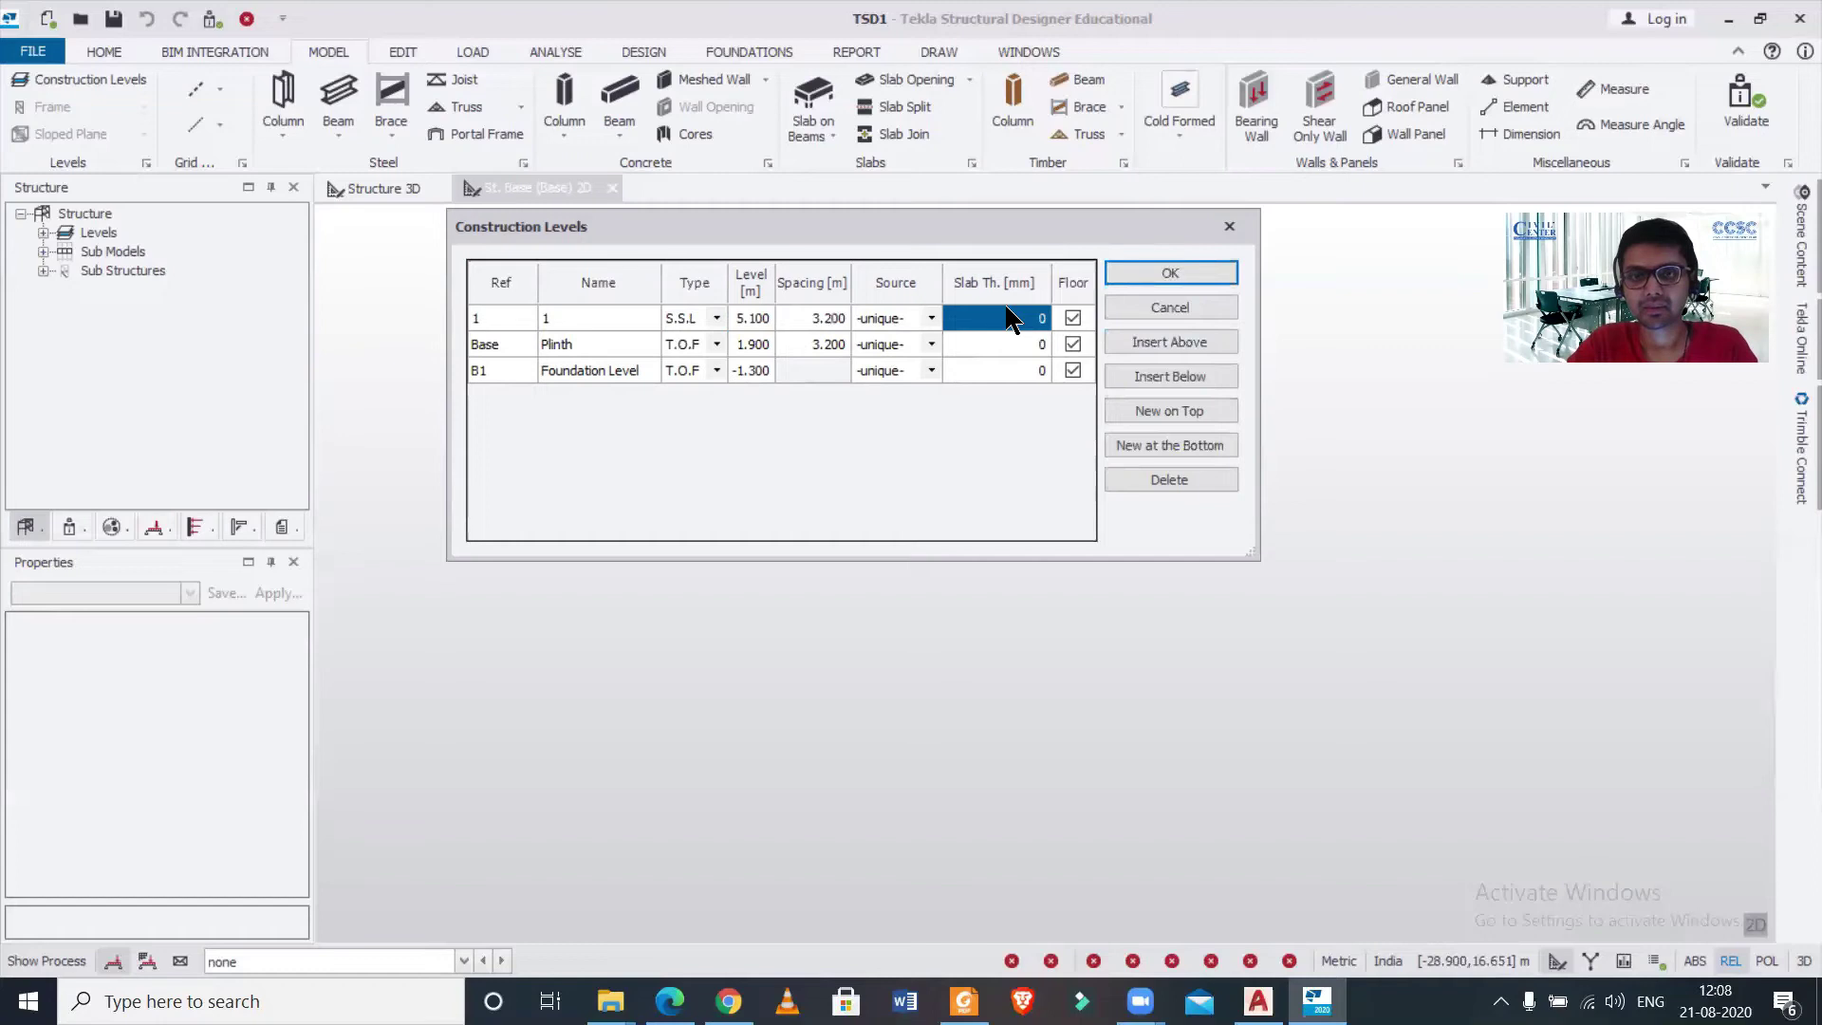
pyautogui.click(1004, 306)
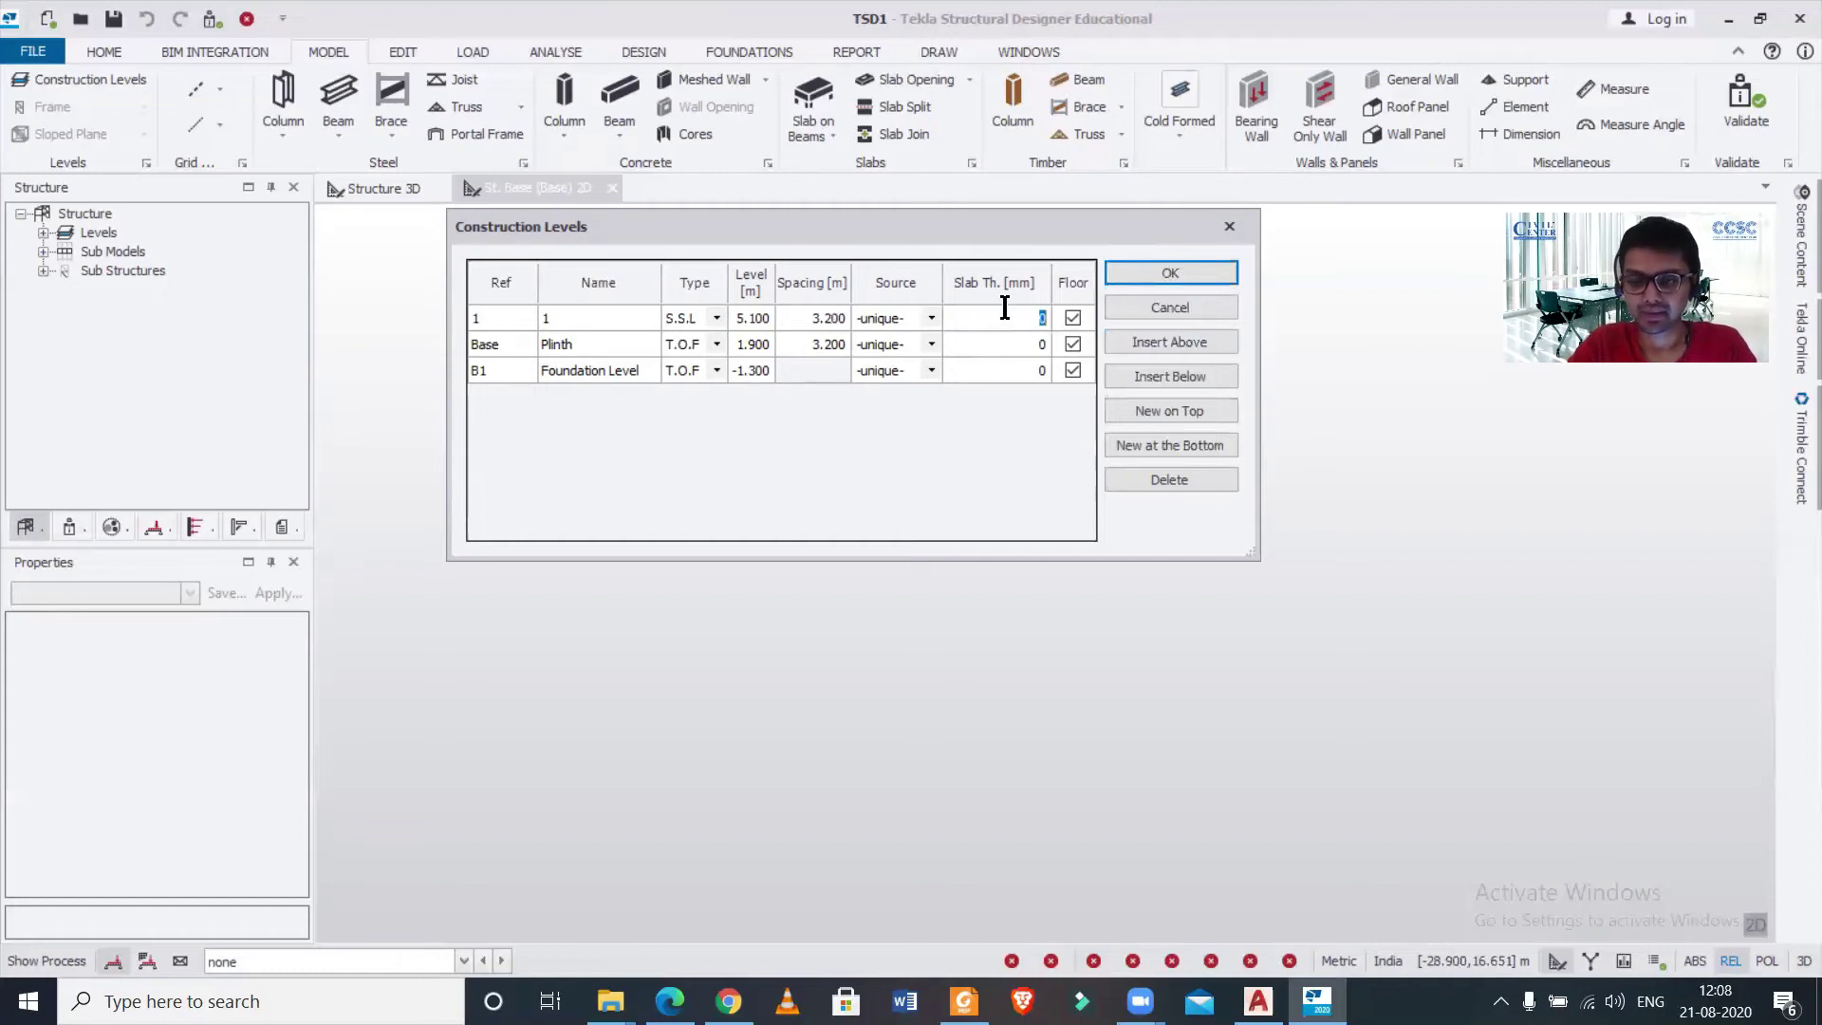
pyautogui.write('150')
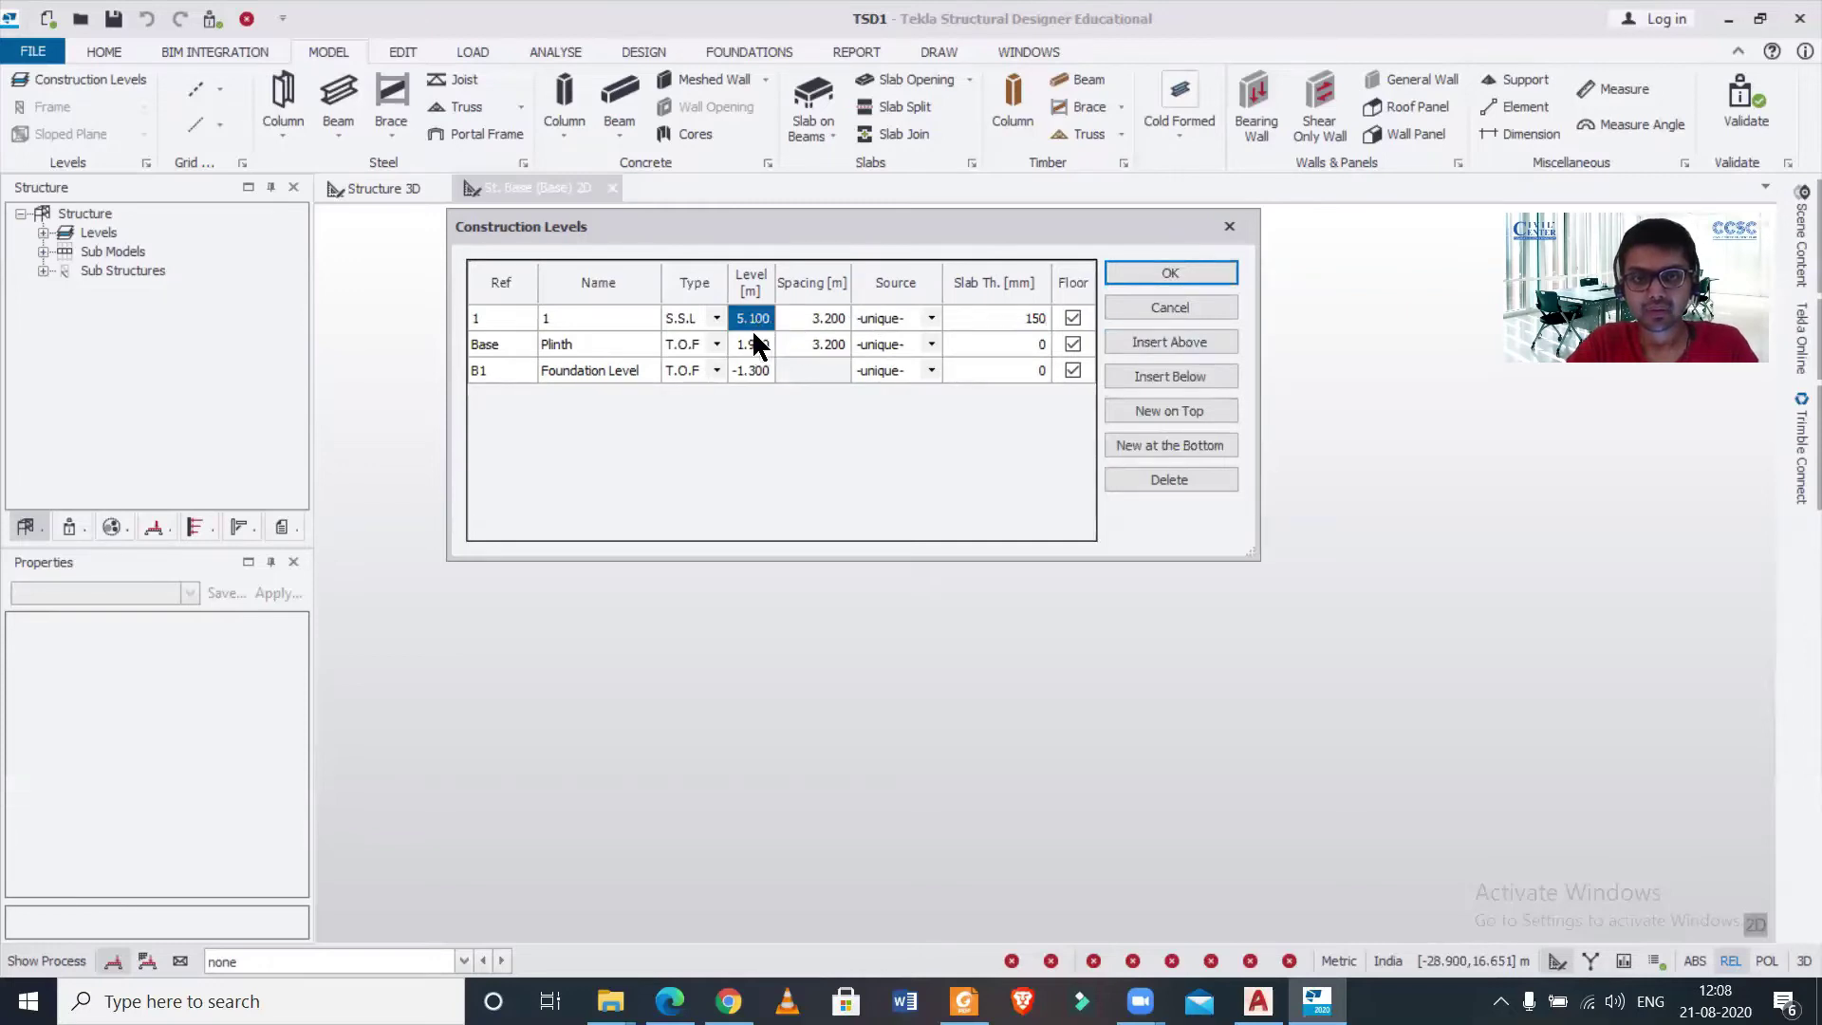
# Insert level 2 above level 1 and make it a T.O.S level.
pyautogui.click(621, 319)
pyautogui.click(1186, 341)
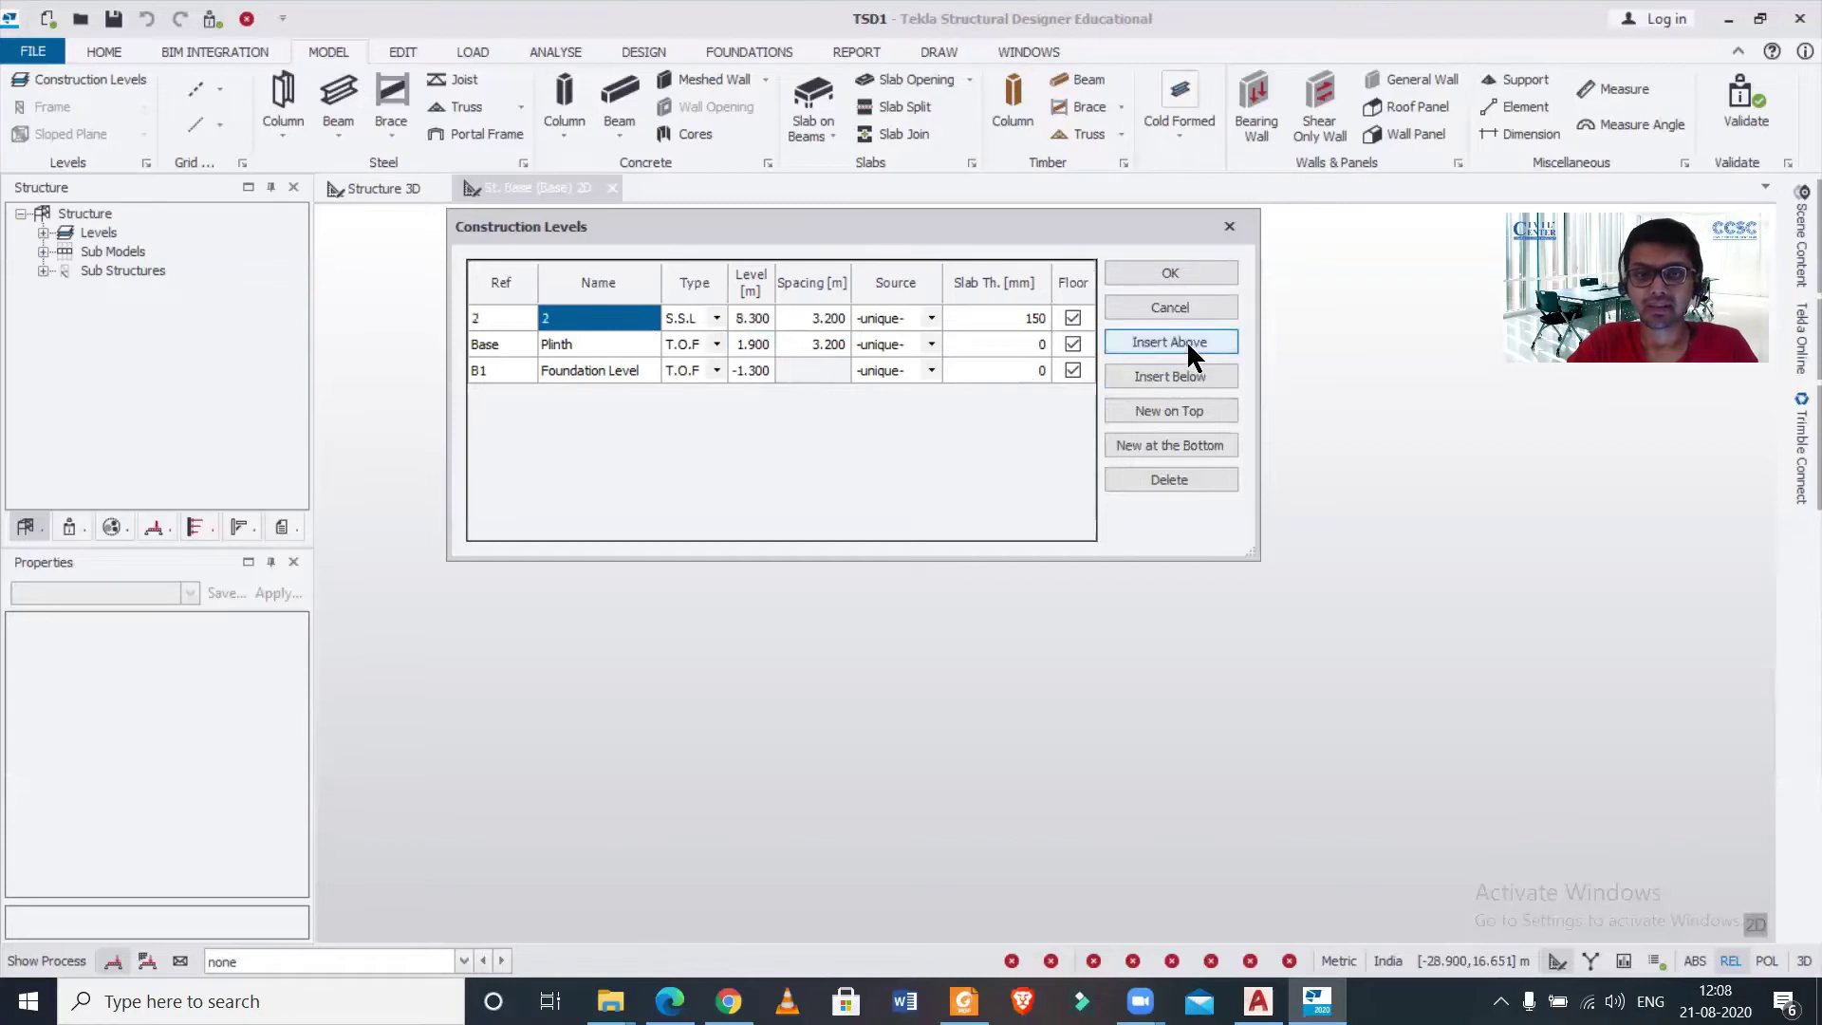
pyautogui.click(717, 316)
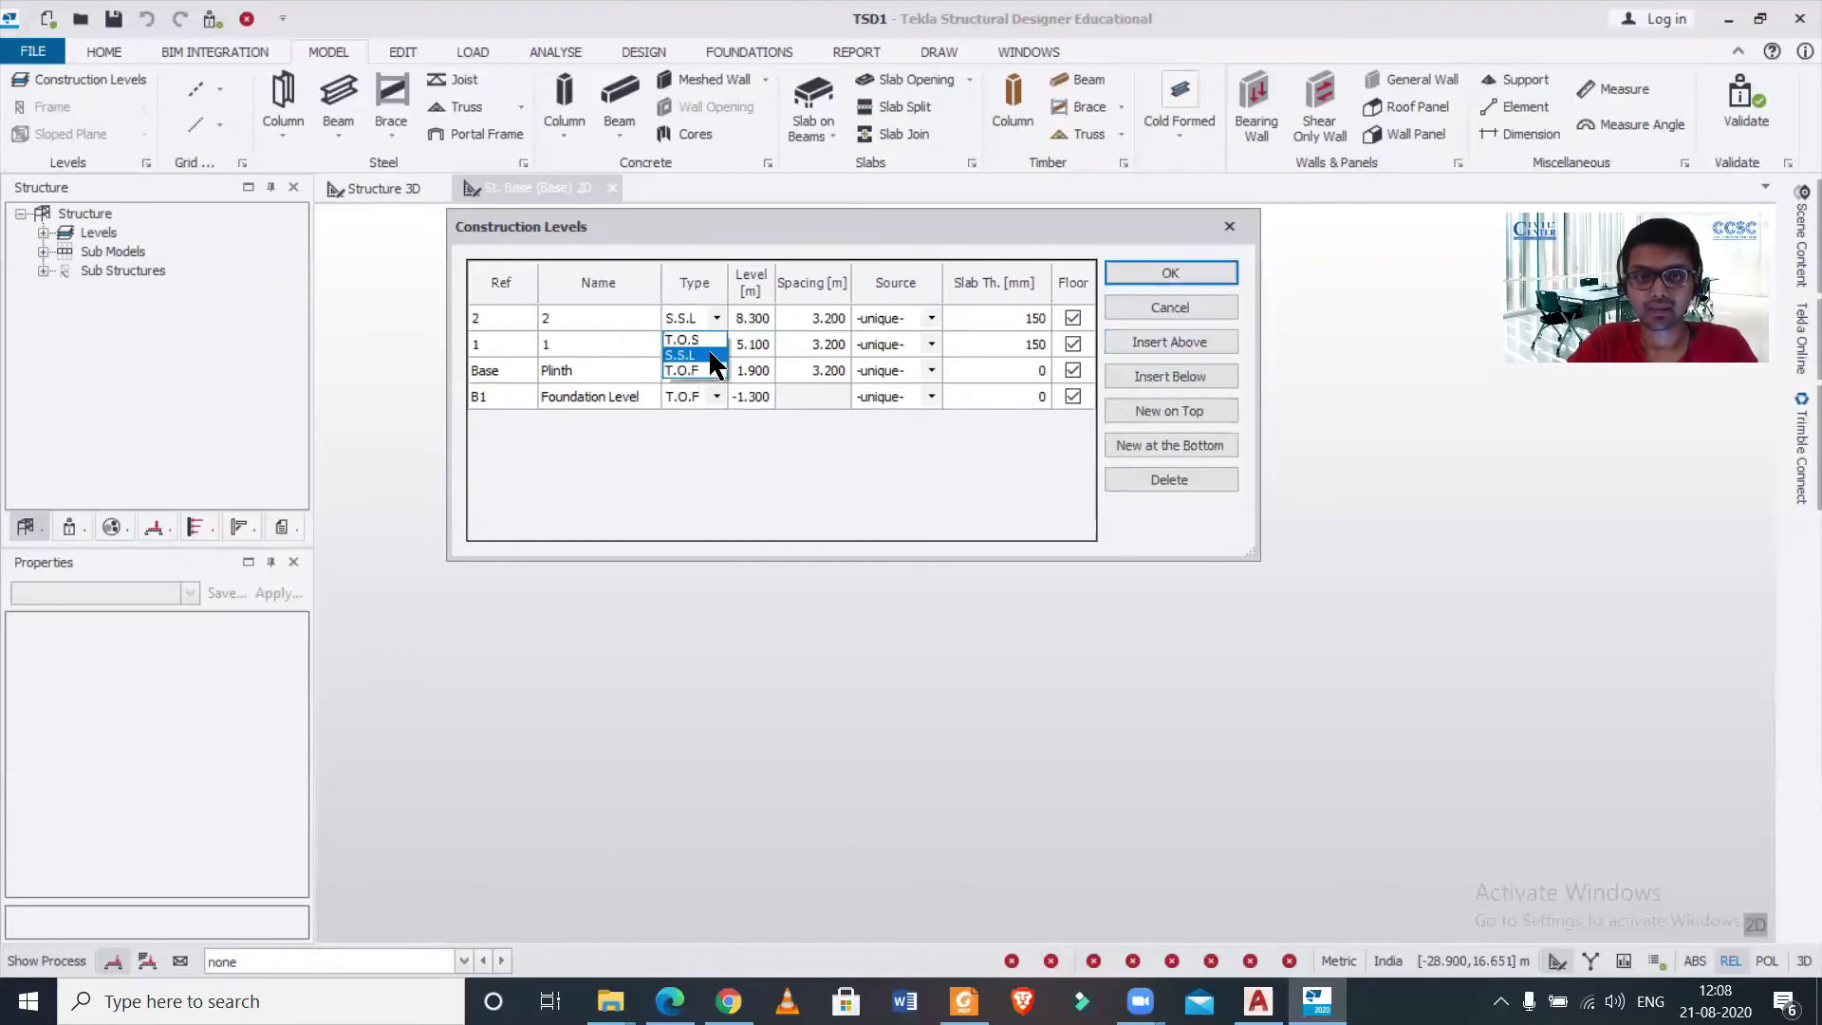
pyautogui.click(706, 340)
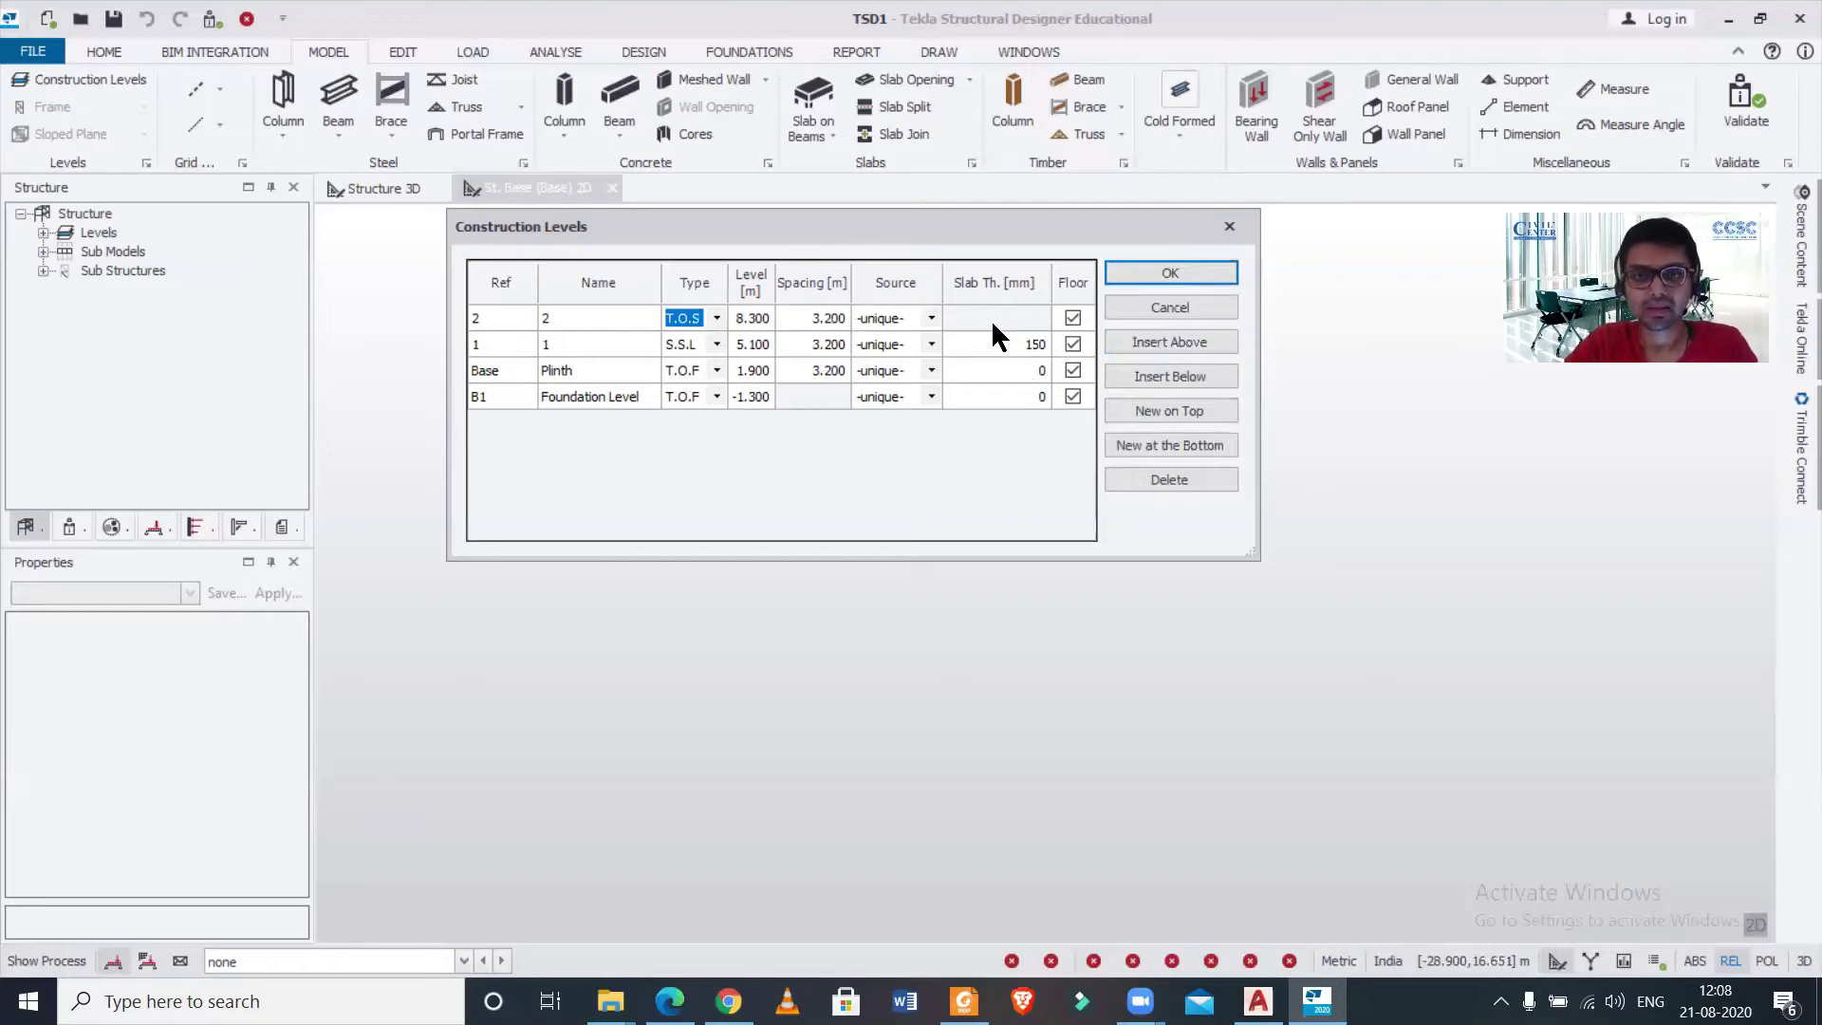
# Confirm level 2 stays T.O.S and level 1 stays S.S.L.
pyautogui.click(717, 318)
pyautogui.click(716, 320)
pyautogui.click(717, 345)
pyautogui.click(716, 344)
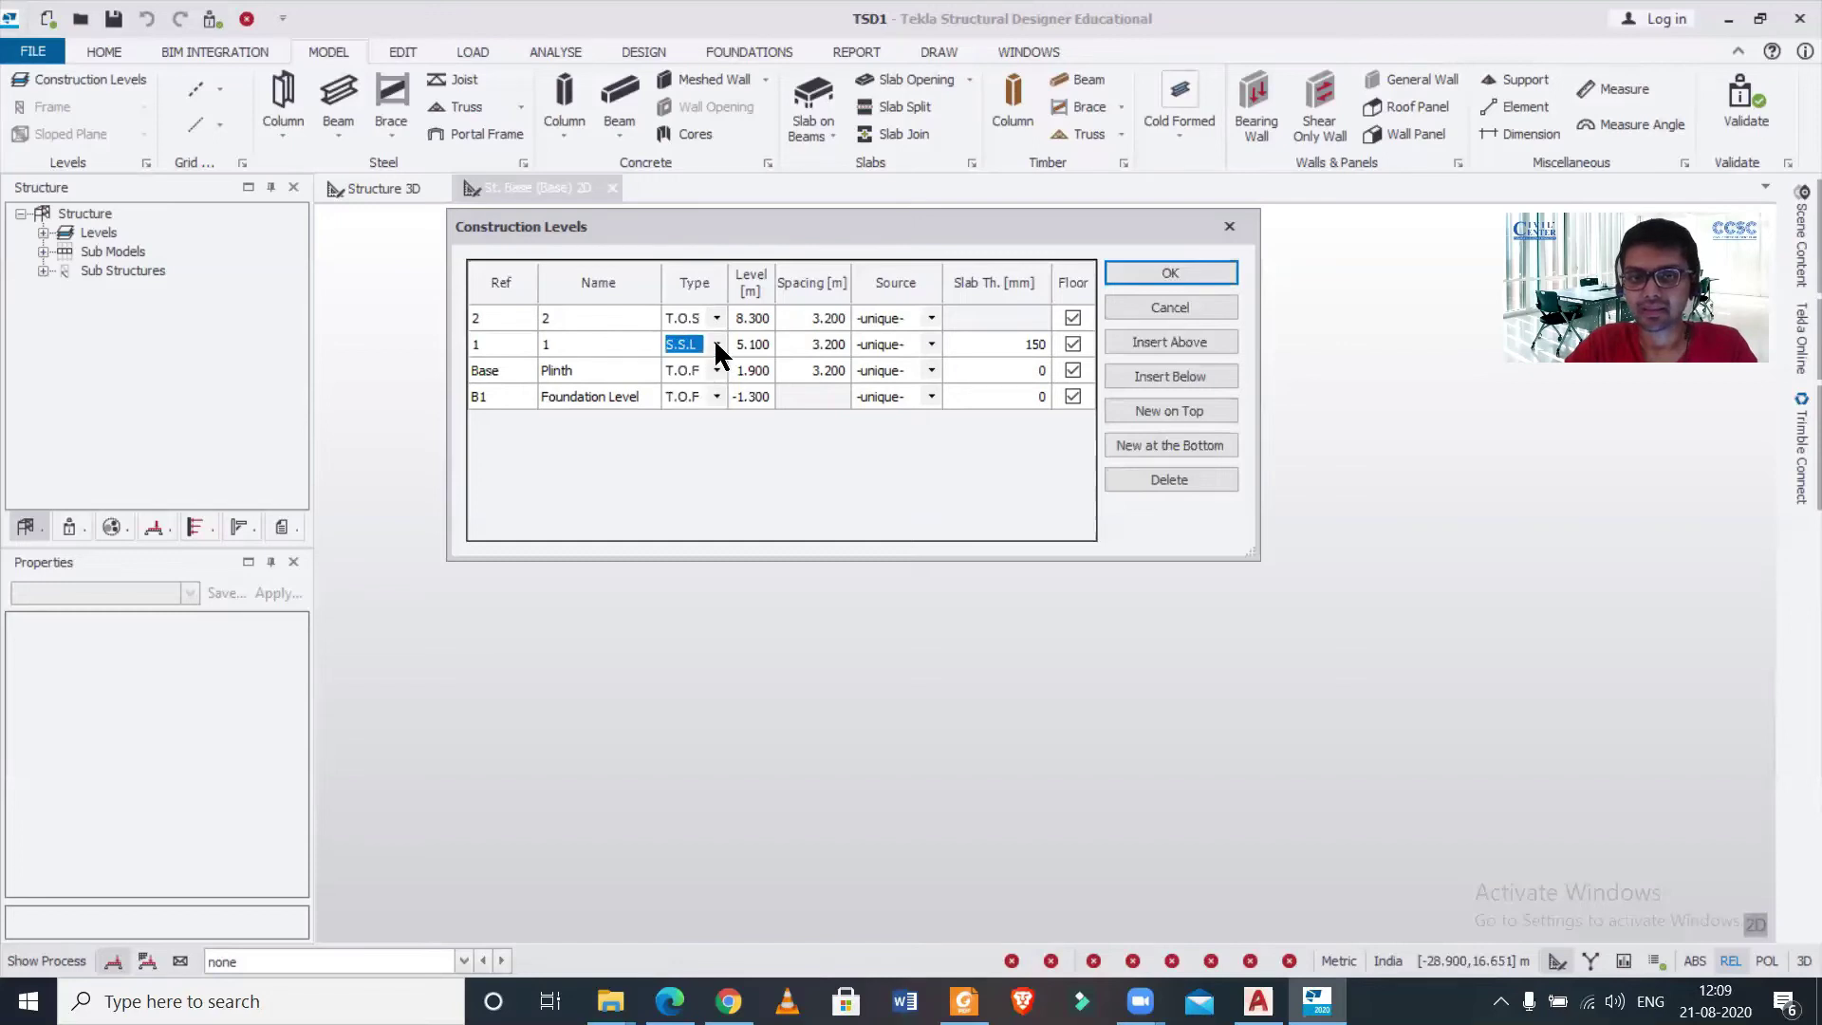